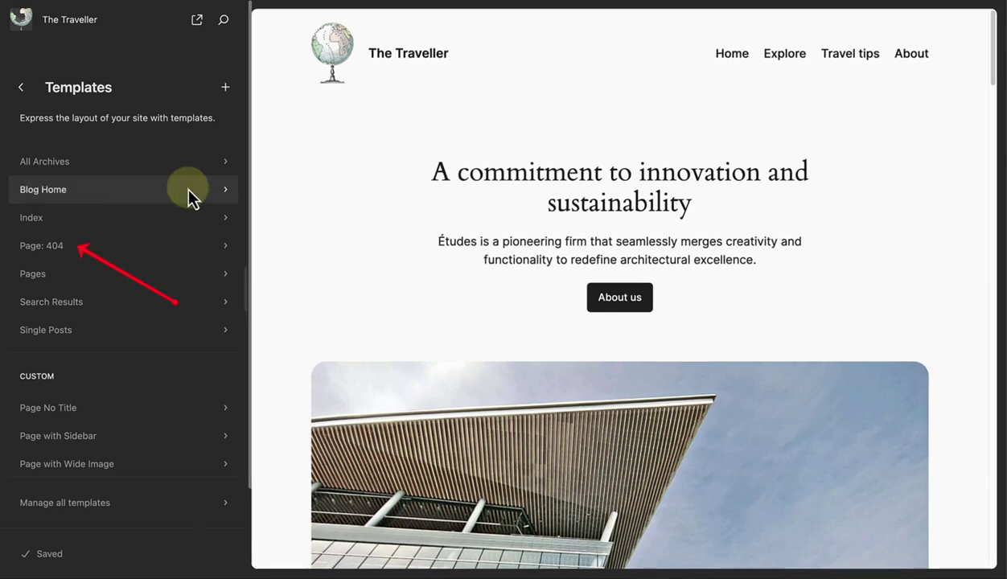
Step: Open the Page: 404 template for editing and display its block structure in List View
left_click(35, 243)
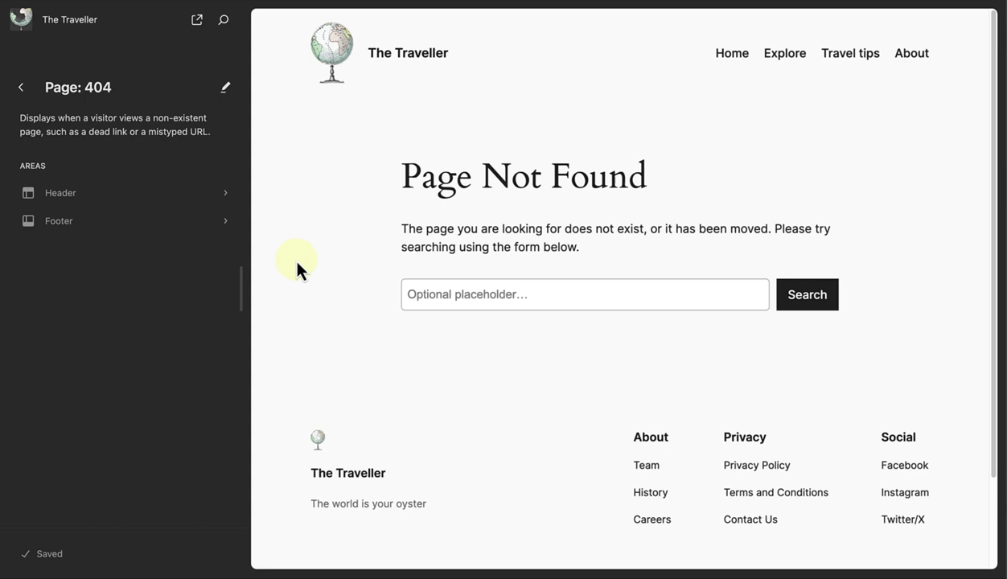
left_click(308, 203)
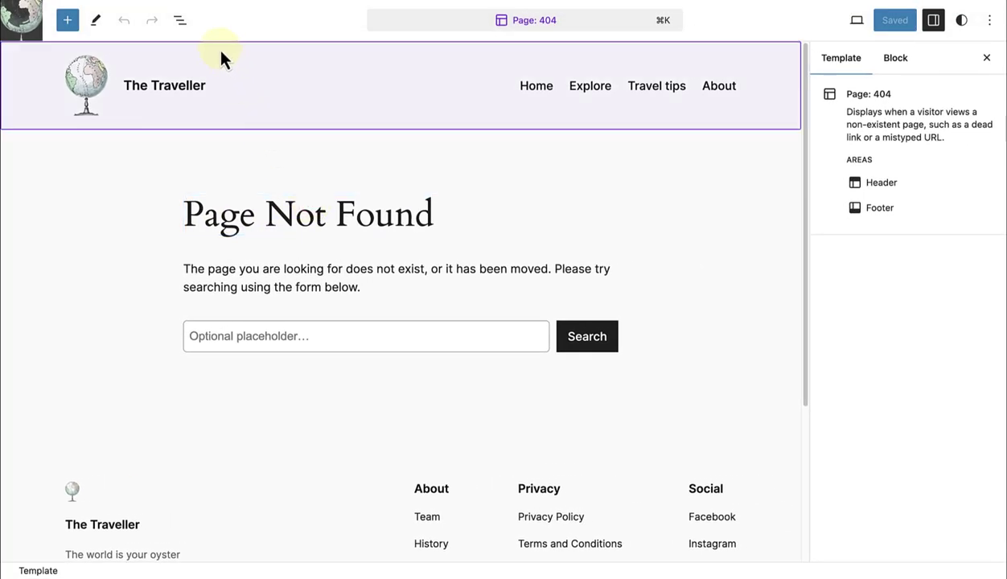
left_click(180, 20)
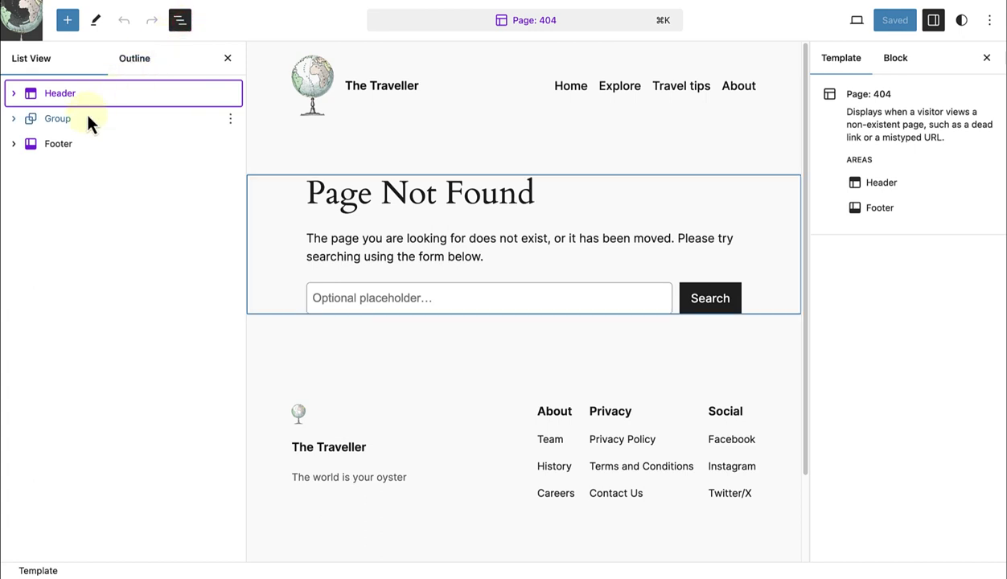
Step: Delete the Group and Footer blocks together from the 404 template
left_click(69, 123)
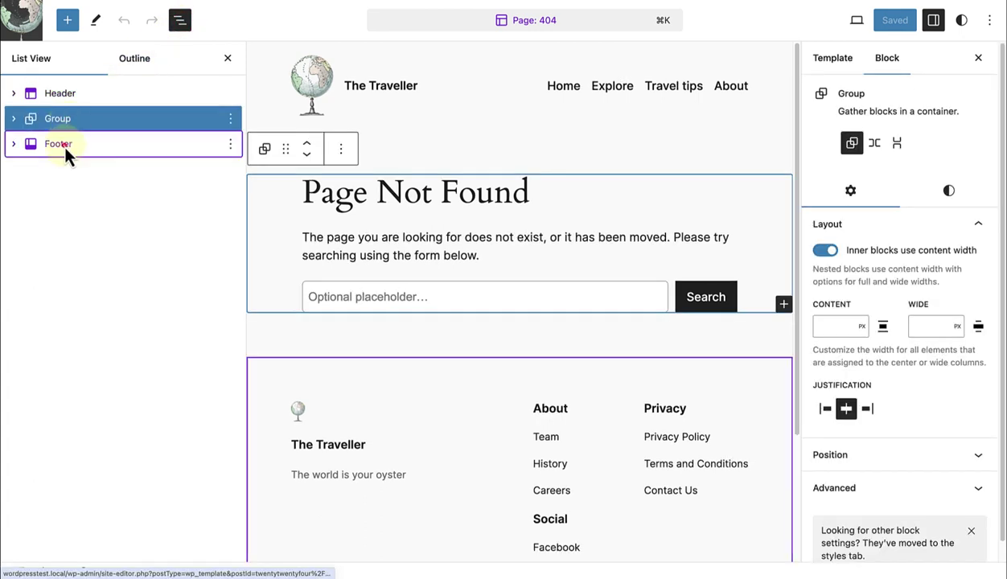
left_click(63, 144, "shift")
left_click(230, 118)
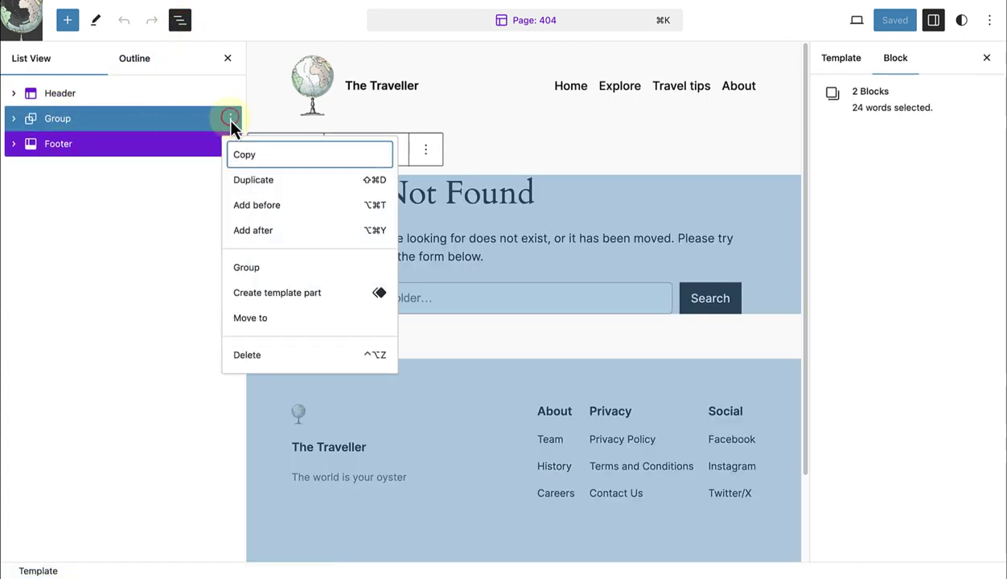
left_click(258, 359)
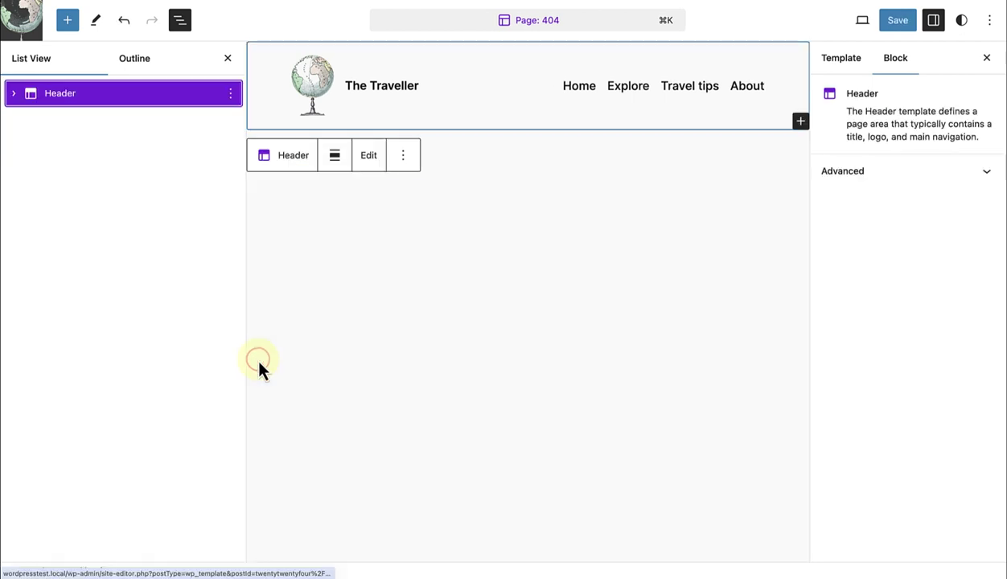
Step: Add a Cover block after the Header, using the blue astronaut image from the media library
left_click(231, 94)
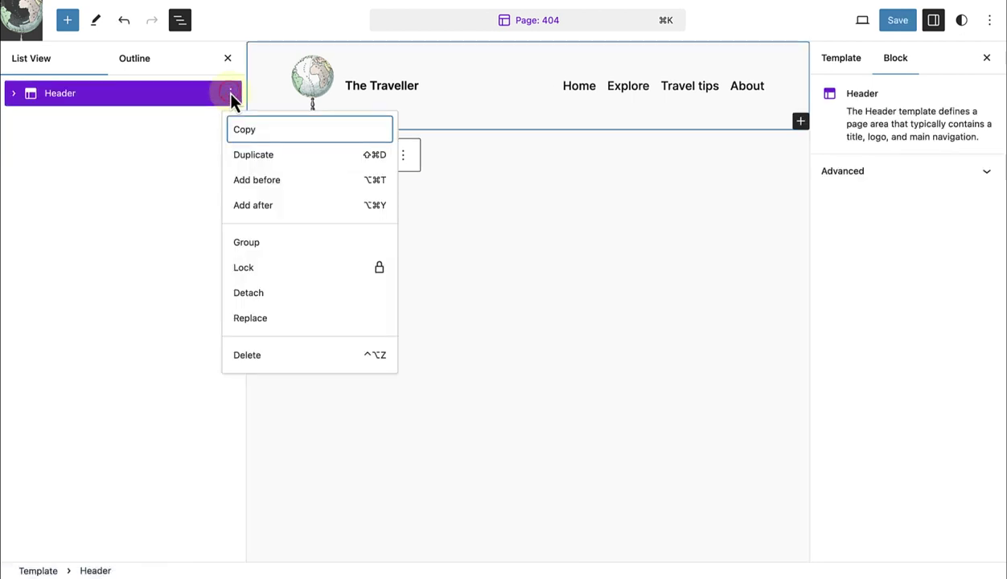
left_click(247, 207)
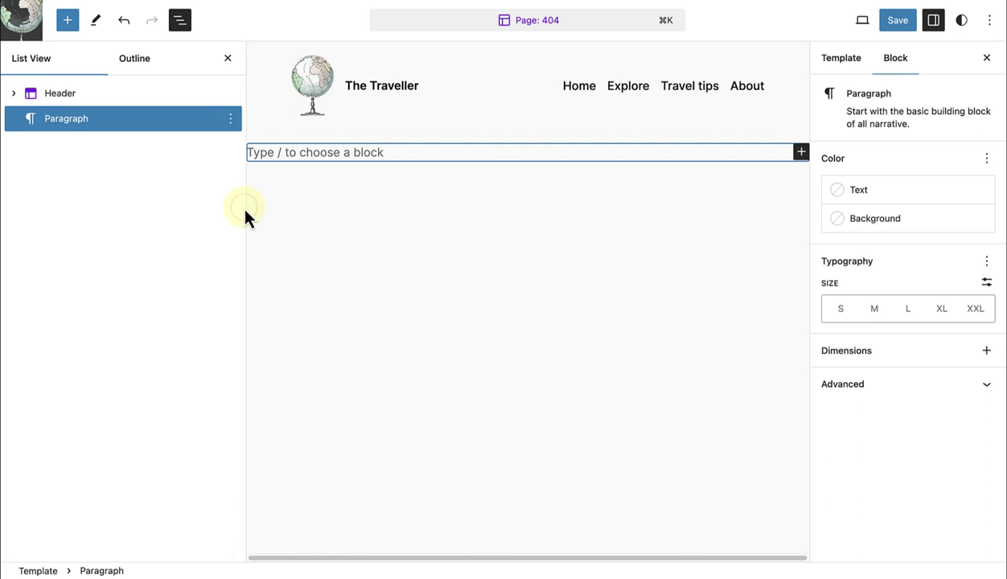
type("/cover")
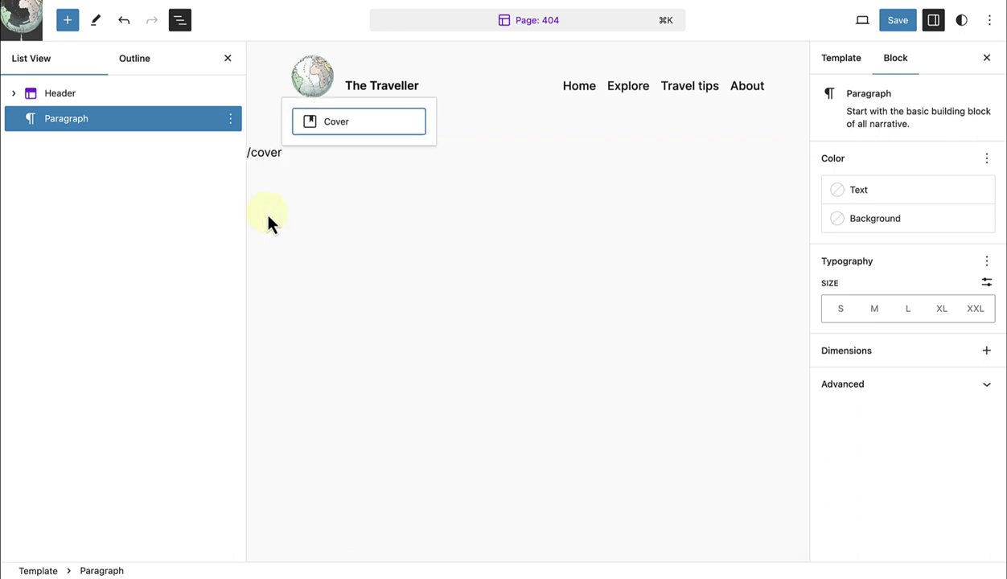
left_click(318, 127)
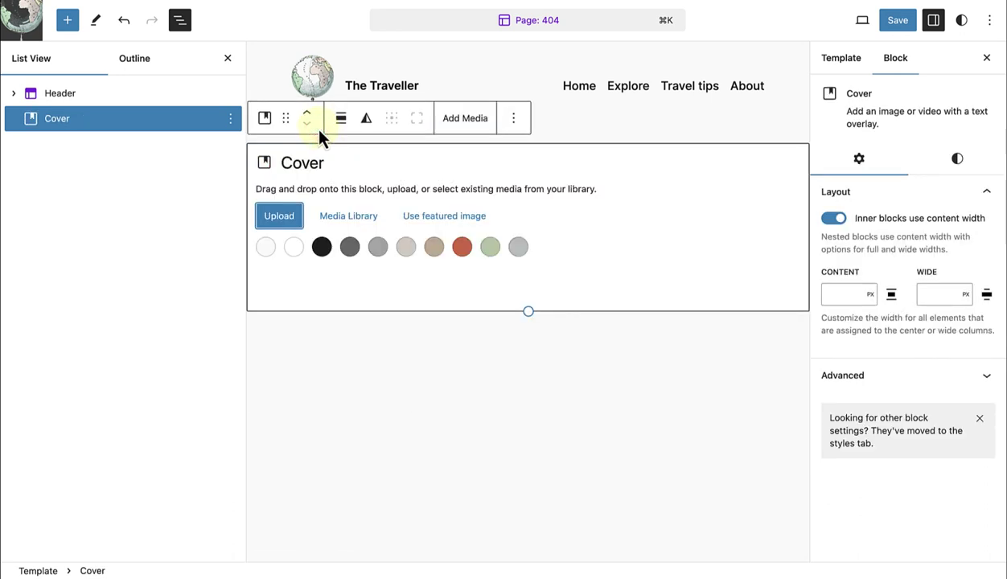
left_click(340, 216)
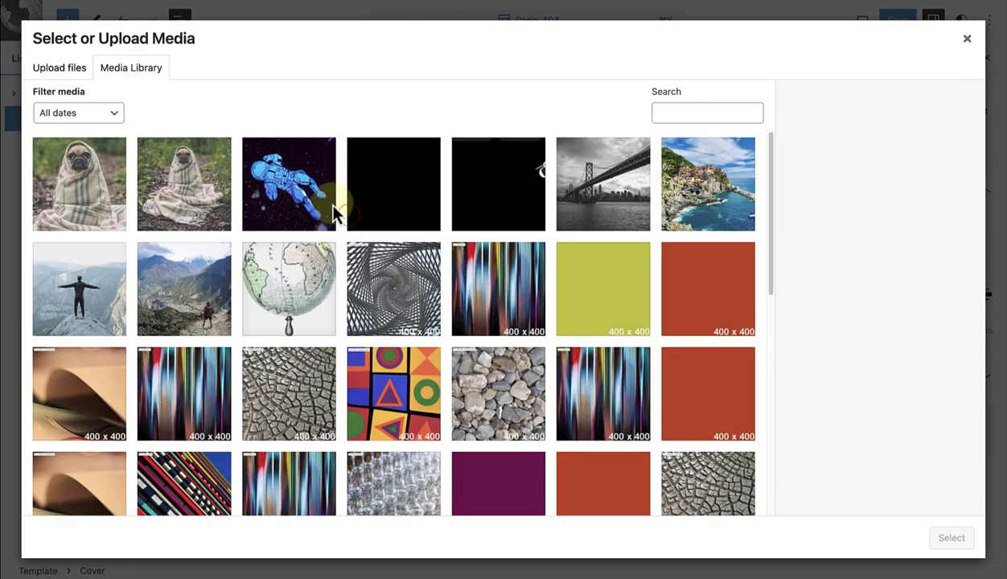
left_click(299, 190)
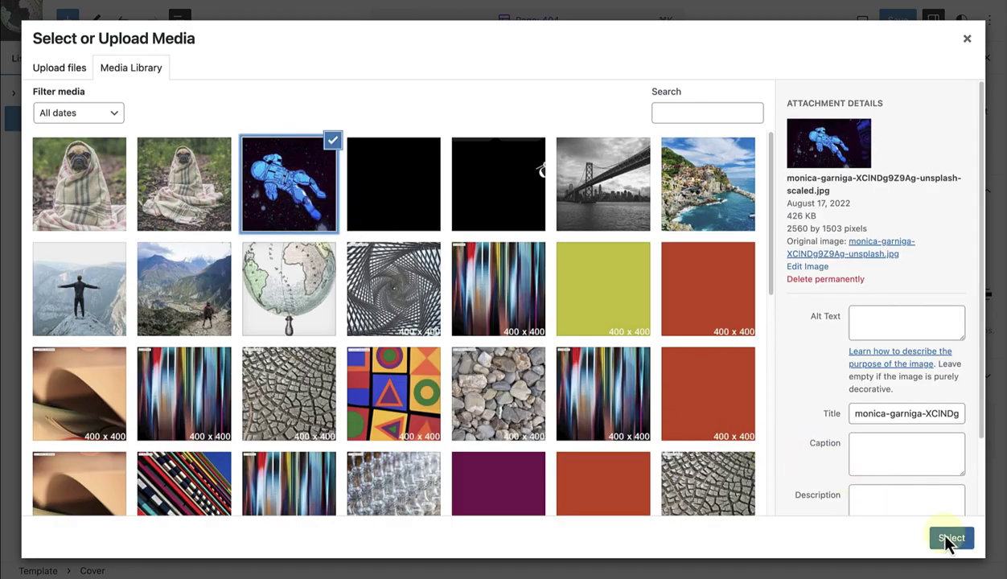
left_click(949, 539)
Step: Insert a Columns block with the 50 / 50 variation inside the Cover in place of its title paragraph
left_click(537, 324)
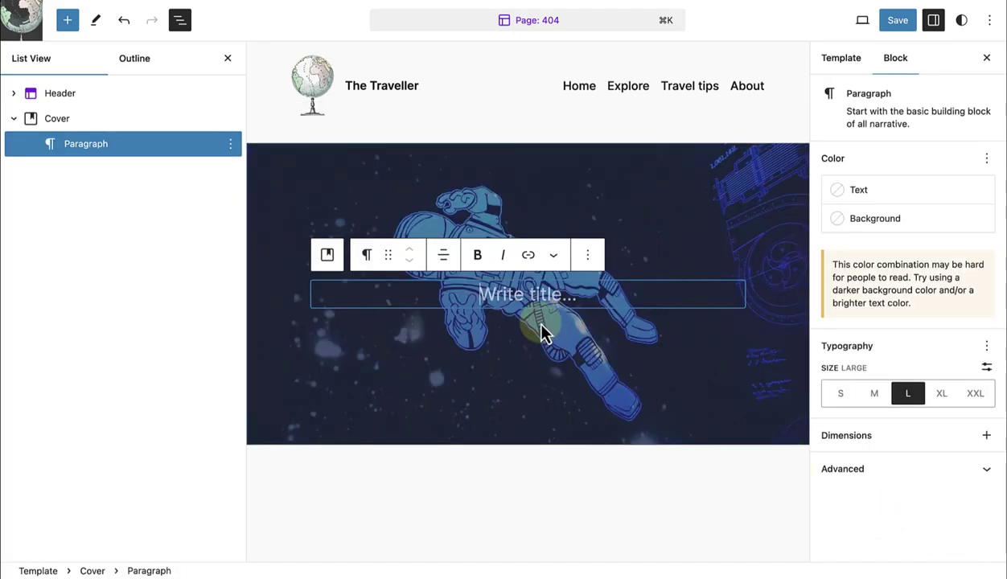
type("/")
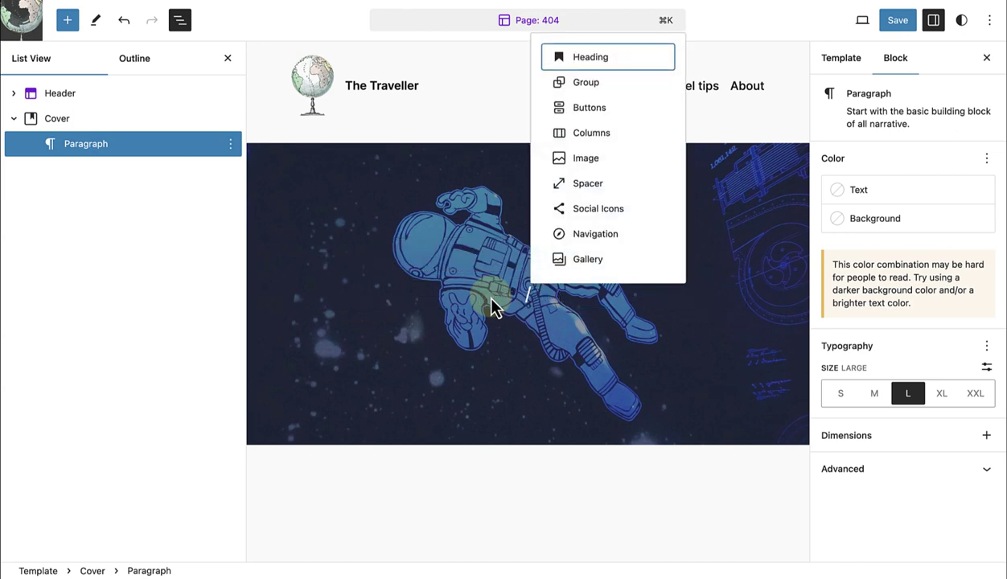
type("columns")
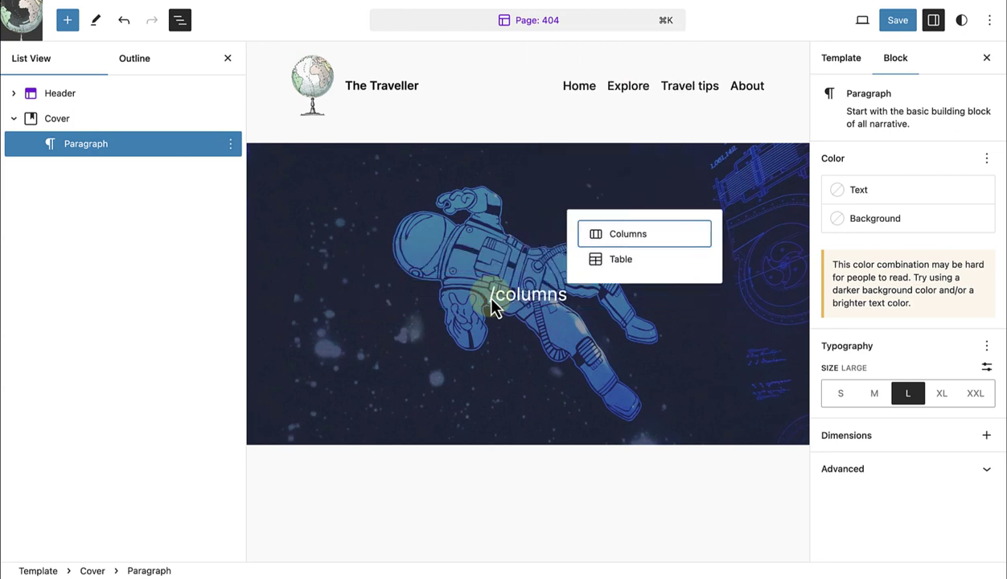
left_click(597, 230)
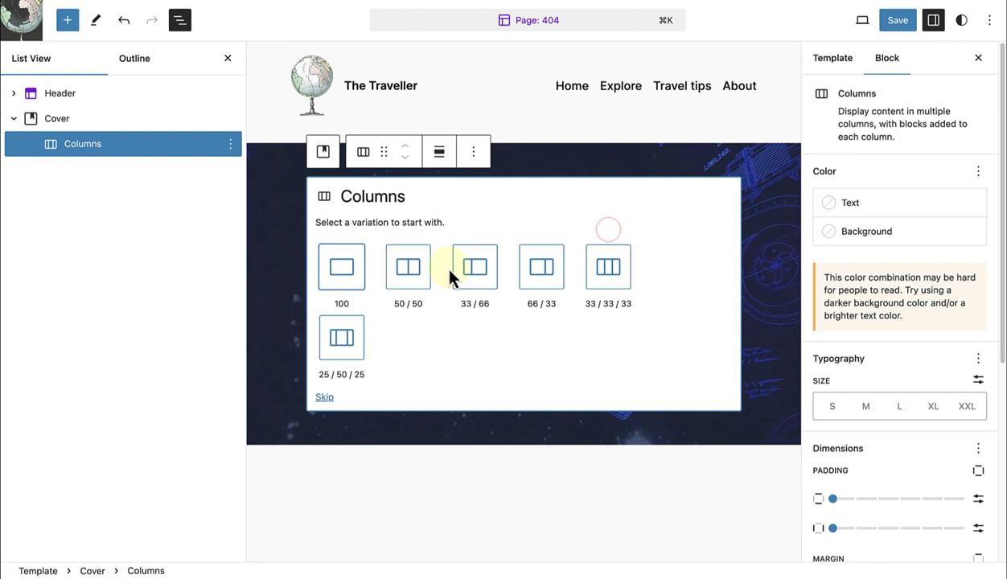
left_click(411, 278)
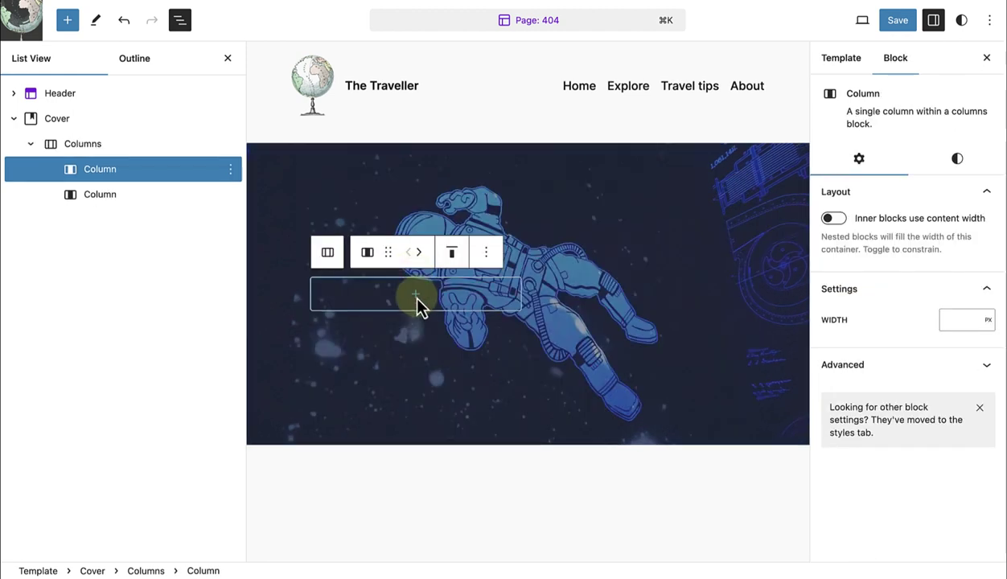
Step: Add the paragraph "Keep calm and check your oxygen levels!" to the first column and set its size to XL
left_click(416, 296)
left_click(339, 404)
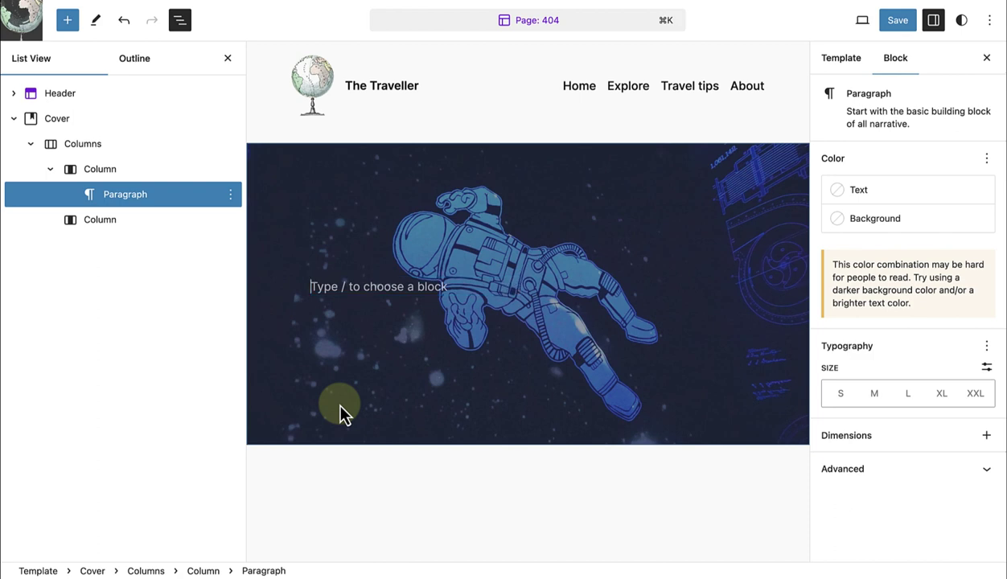
type("Keep calm")
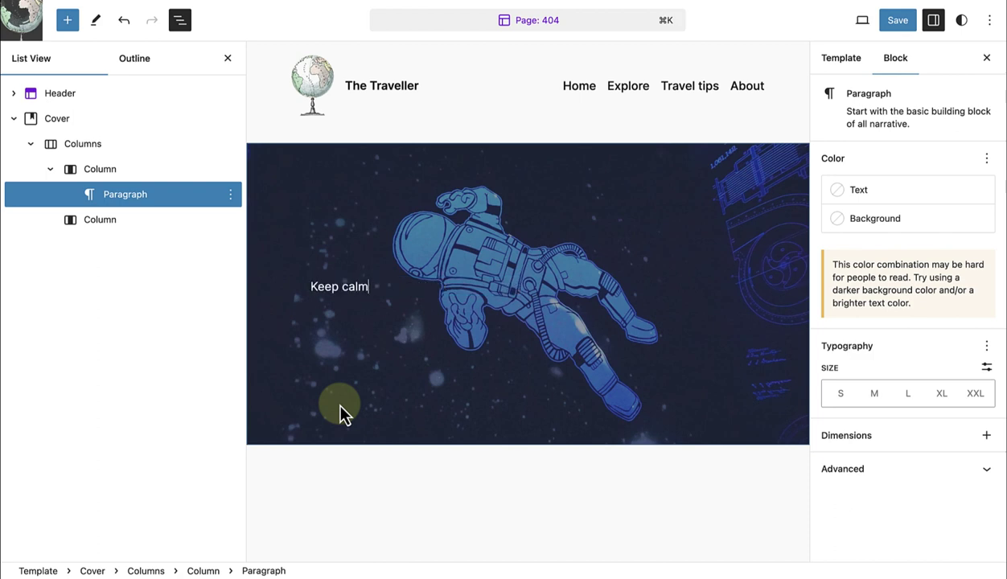
type(" and check you")
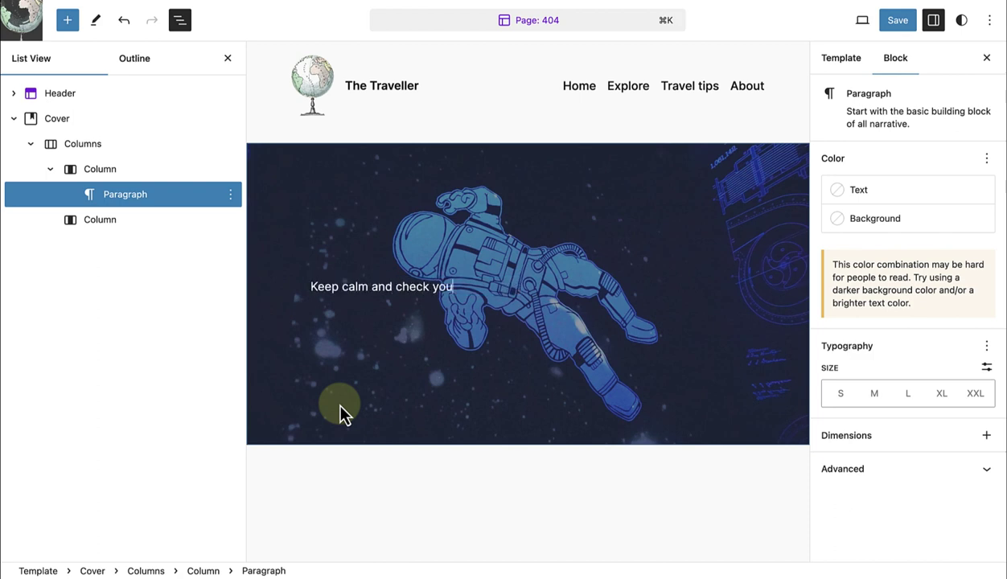
type("r oxygen levels")
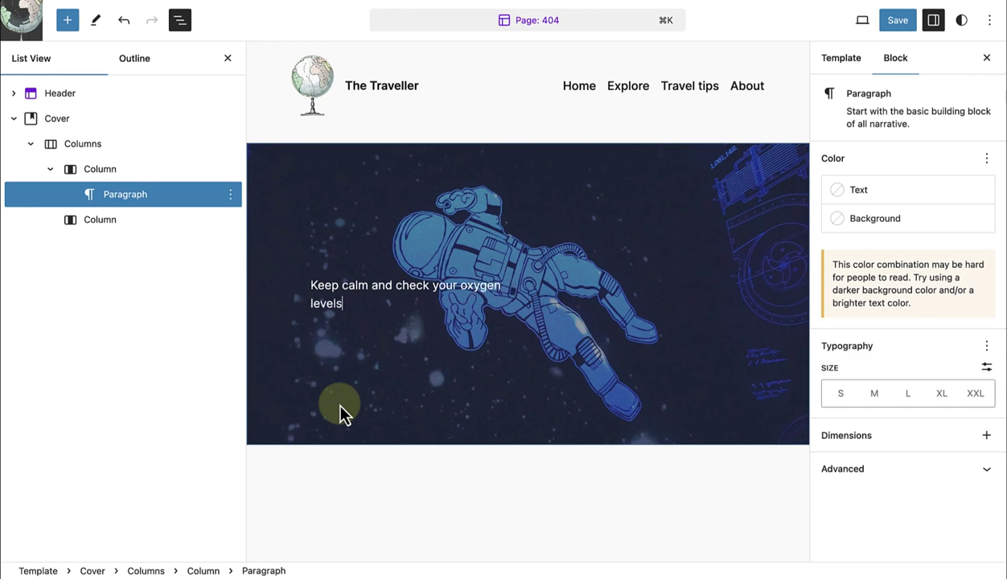
type("!")
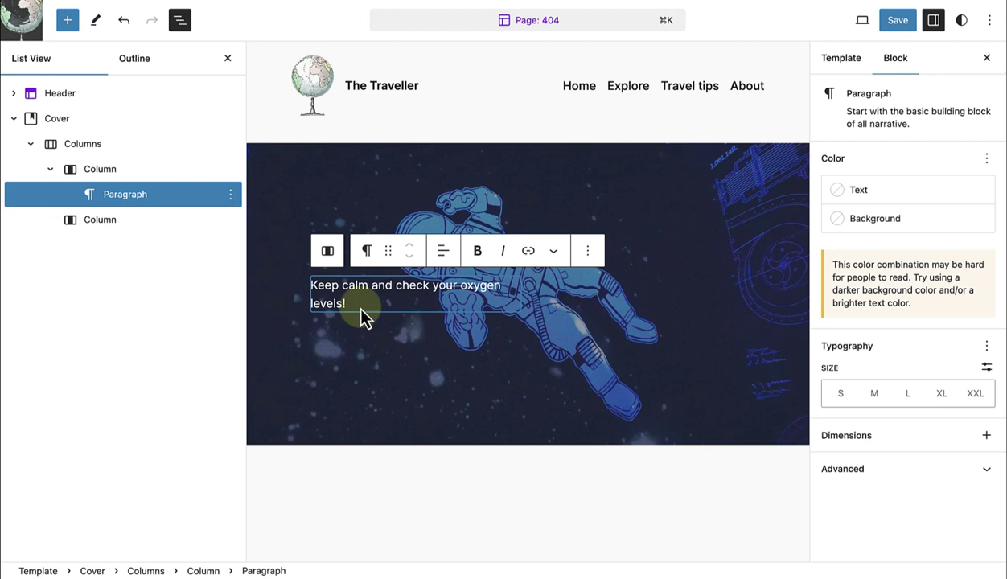
left_click_drag(360, 306, 316, 292)
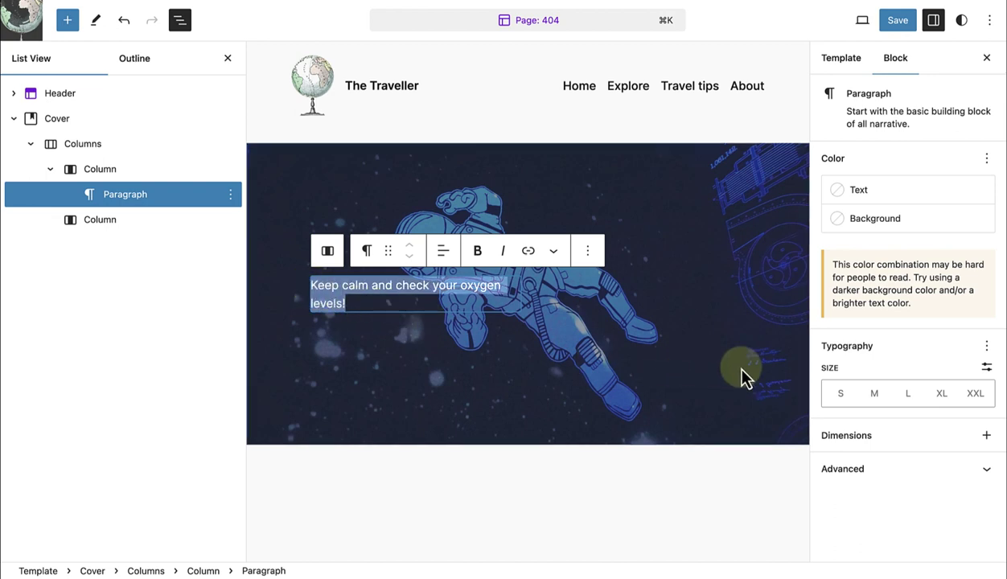
left_click(941, 393)
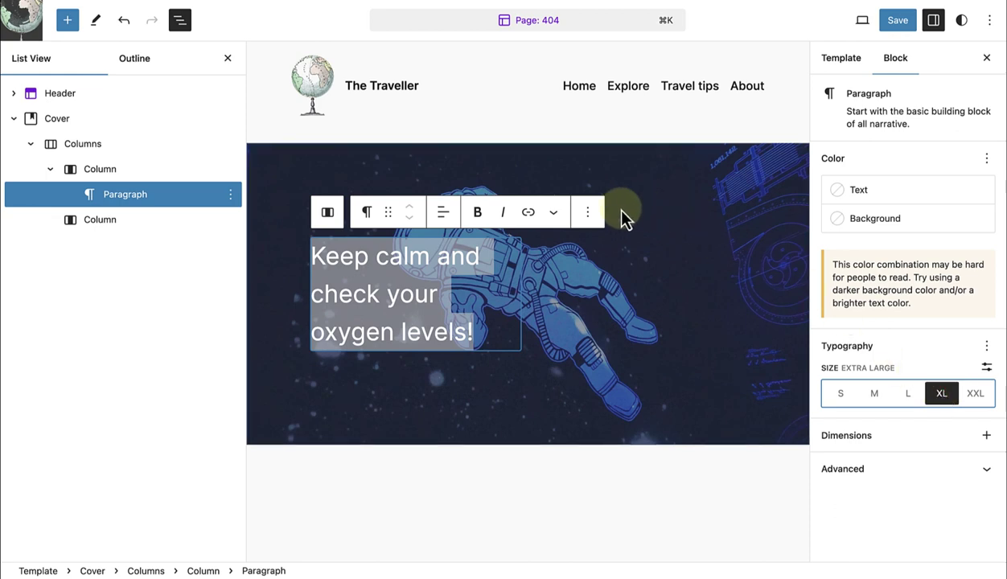
Step: Insert a Buttons block directly after the paragraph in the first column
left_click(588, 212)
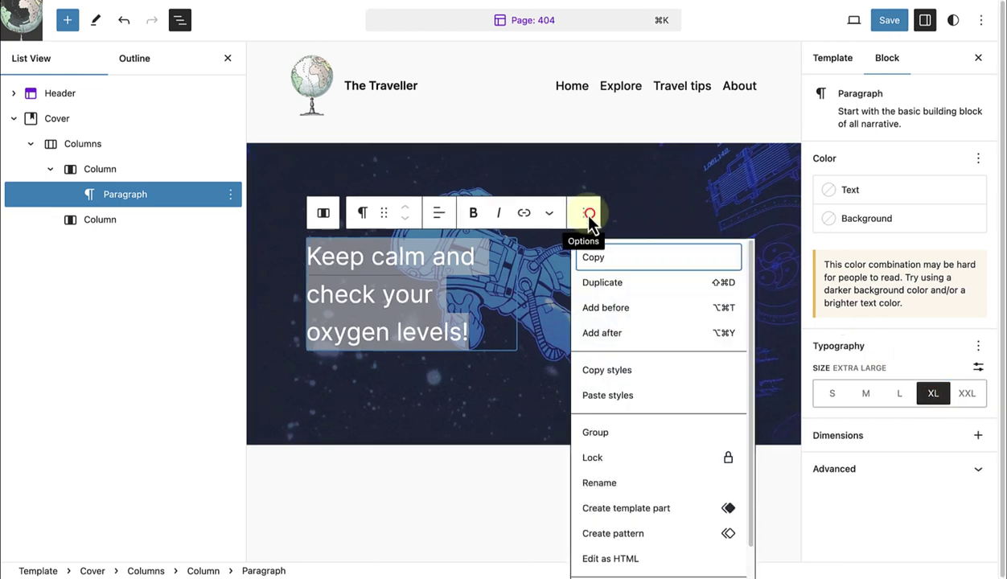
left_click(590, 332)
type("/")
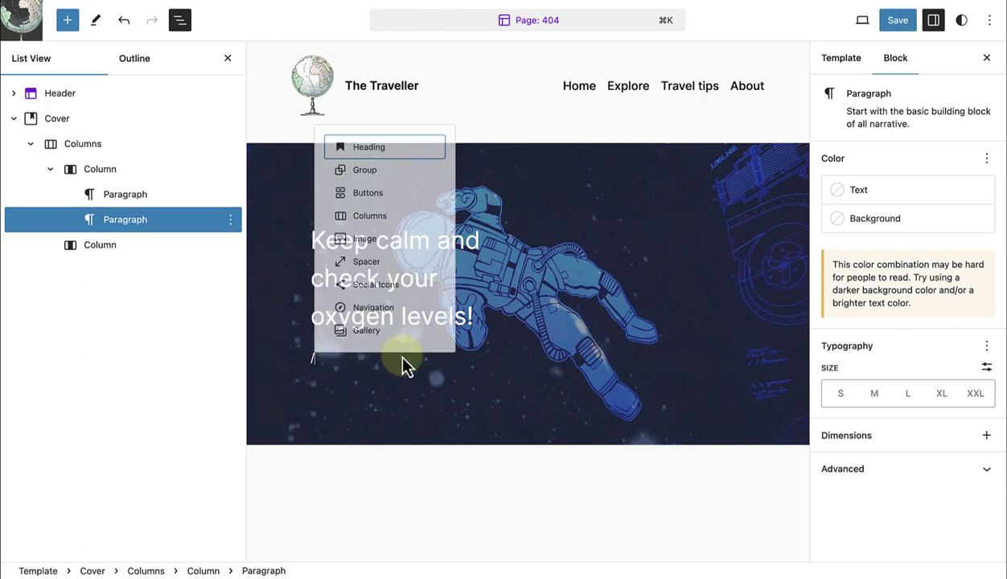
type("buttons")
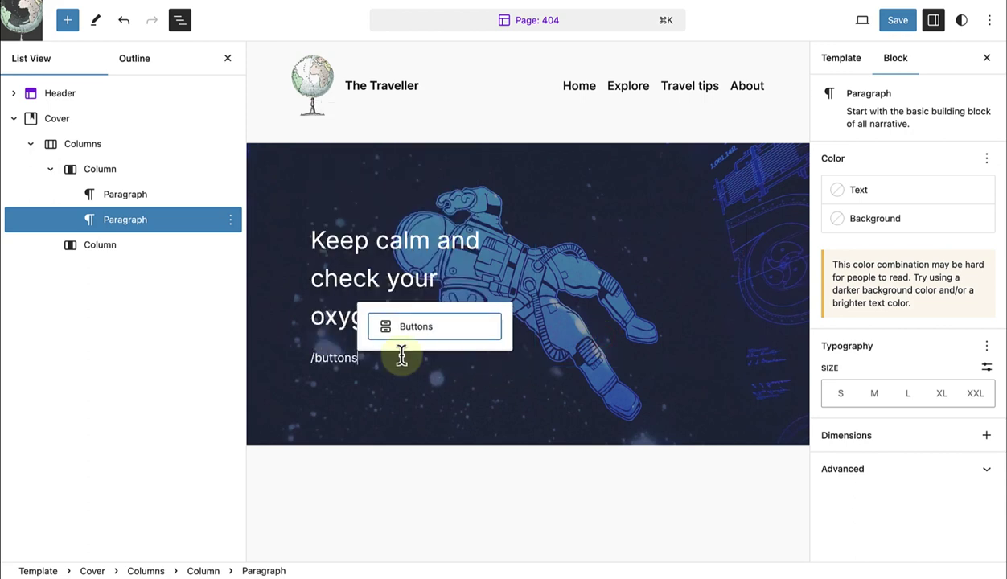
left_click(424, 332)
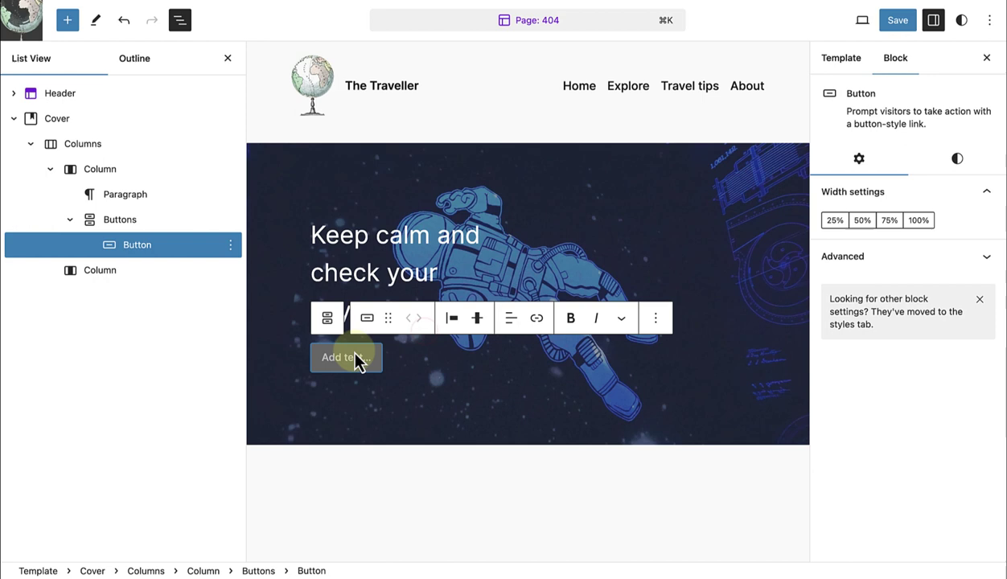
Step: Label the new button "GO TO HOME PAGE" and make its text bold
type("GO TO")
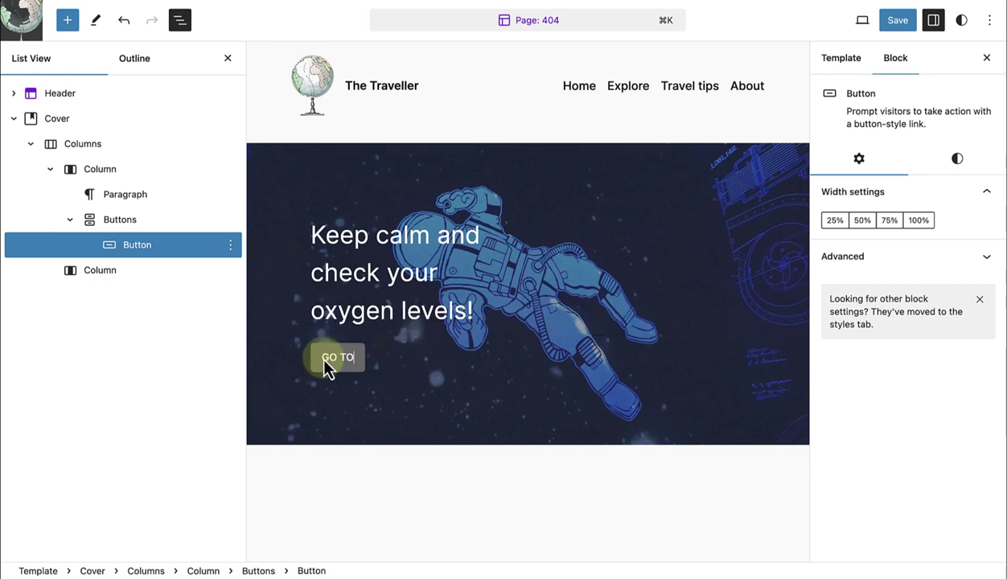
type(" HOME PAGE")
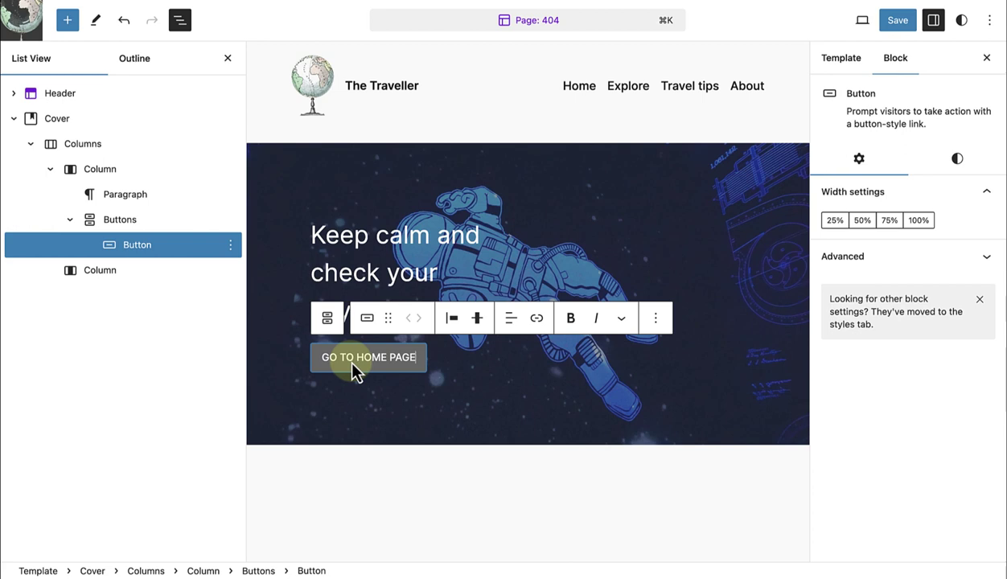
left_click_drag(415, 361, 312, 366)
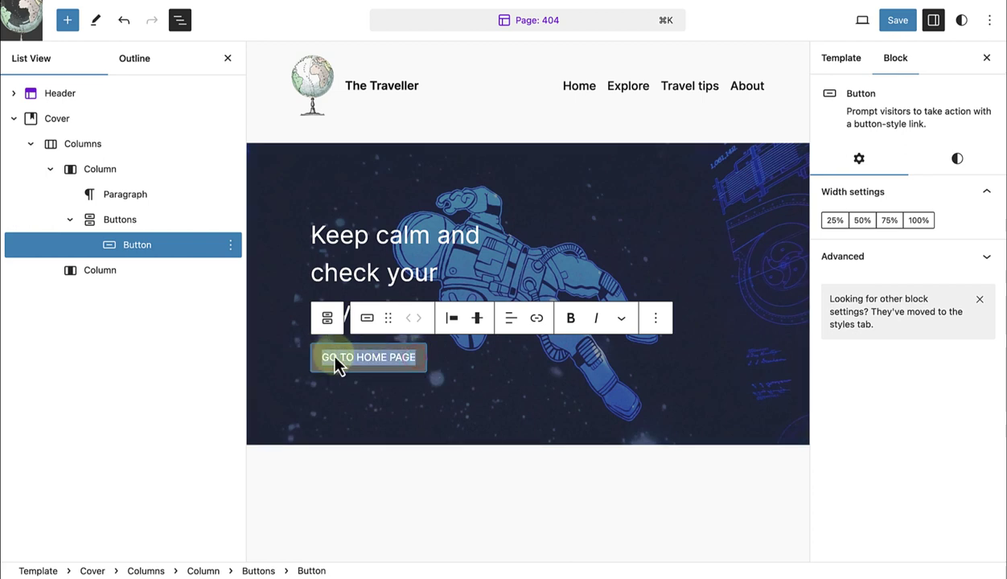
left_click(570, 322)
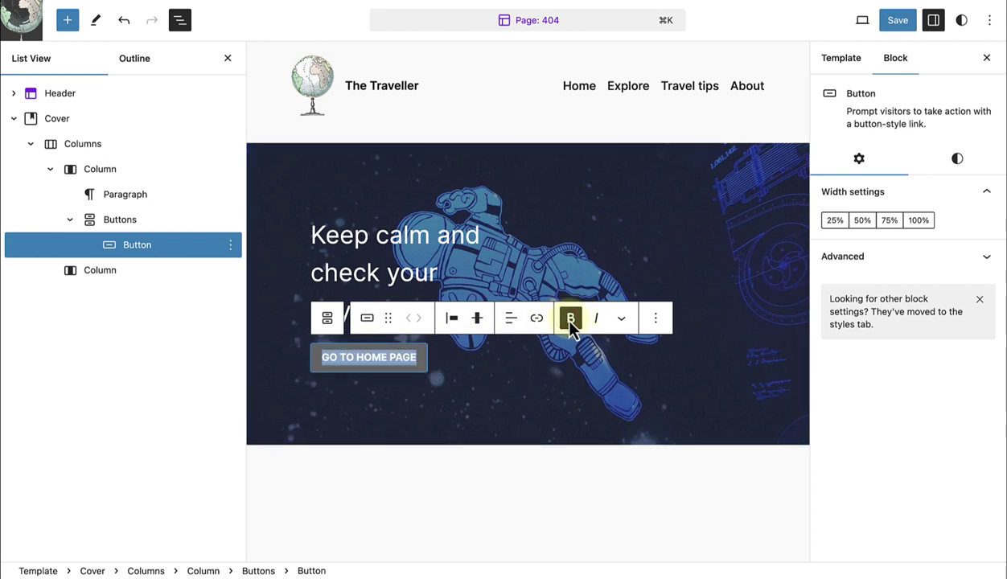
left_click(537, 320)
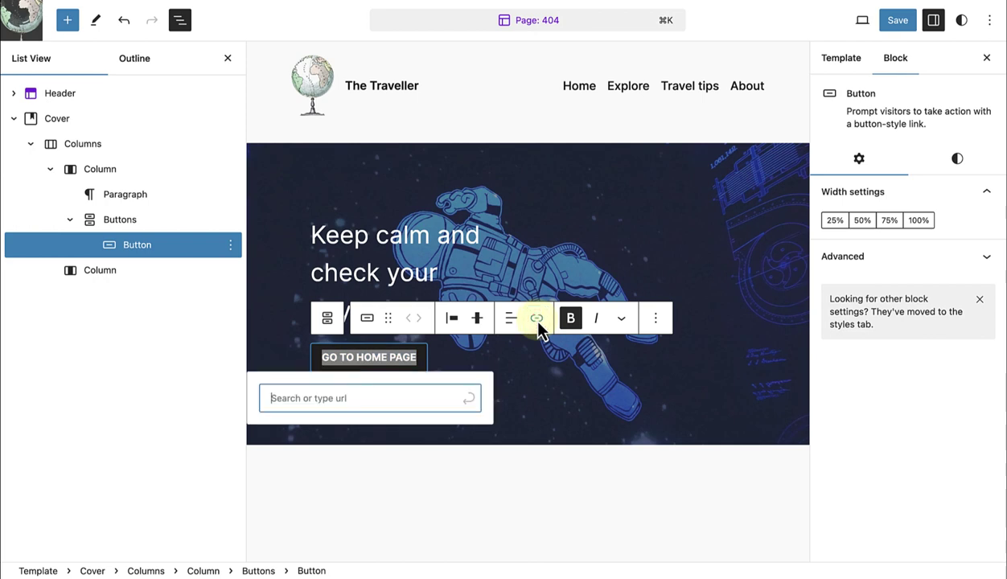
left_click(537, 320)
Step: Set the button's background to the solid theme colour Base / Two (#FFFFFF)
left_click(956, 159)
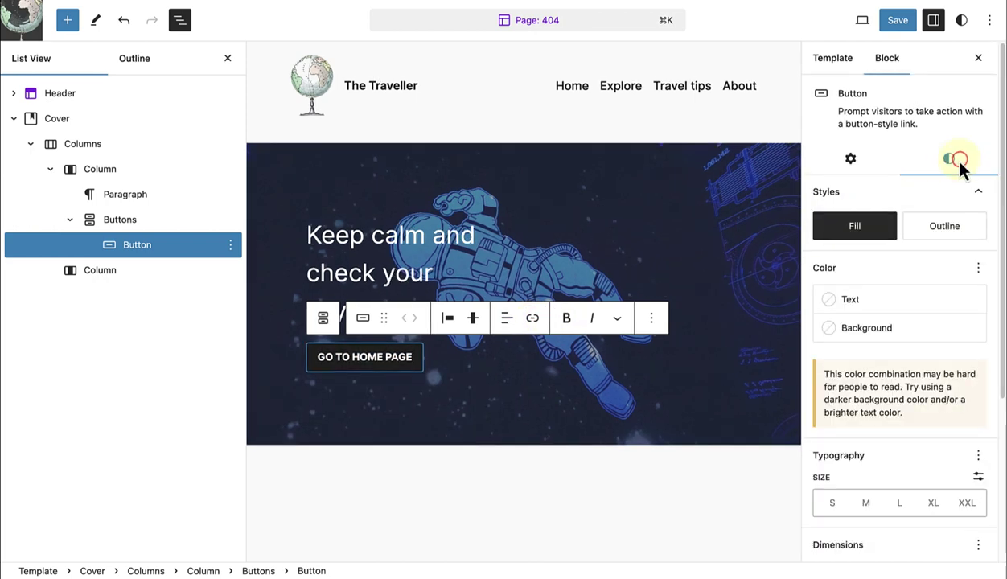
left_click(845, 319)
left_click(653, 491)
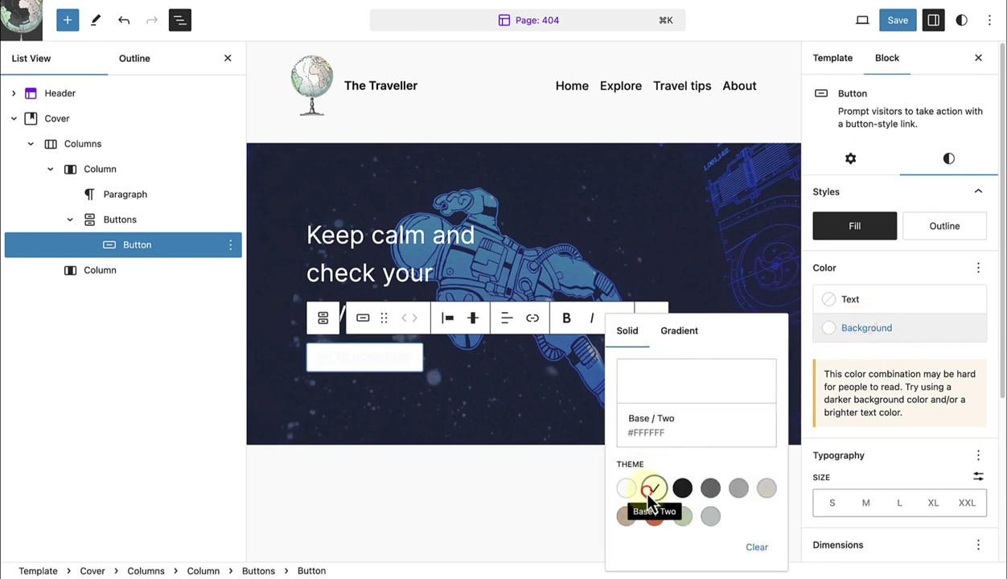
Step: Set the button's text to the theme colour Contrast (#111111) and its font size to M
left_click(870, 299)
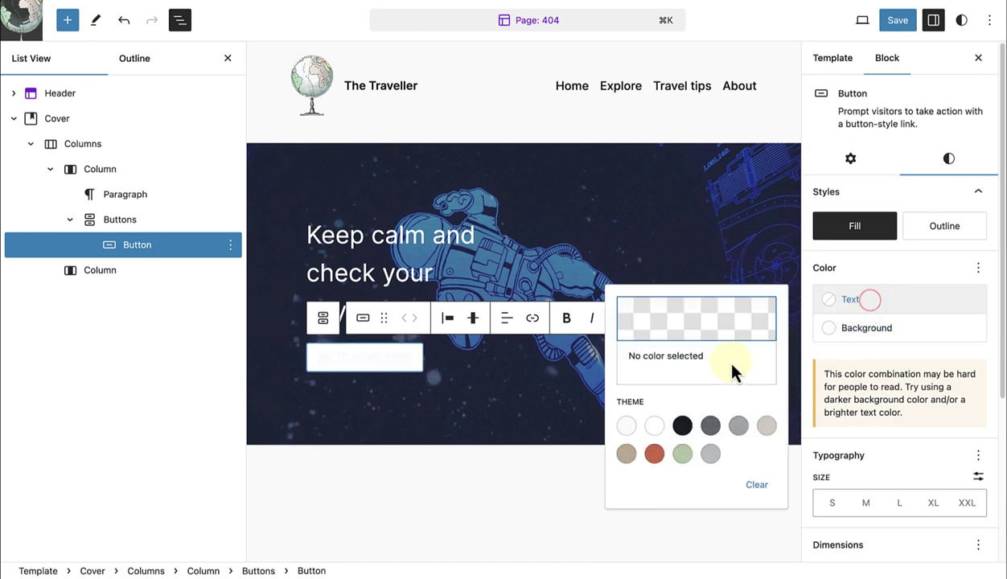
left_click(681, 426)
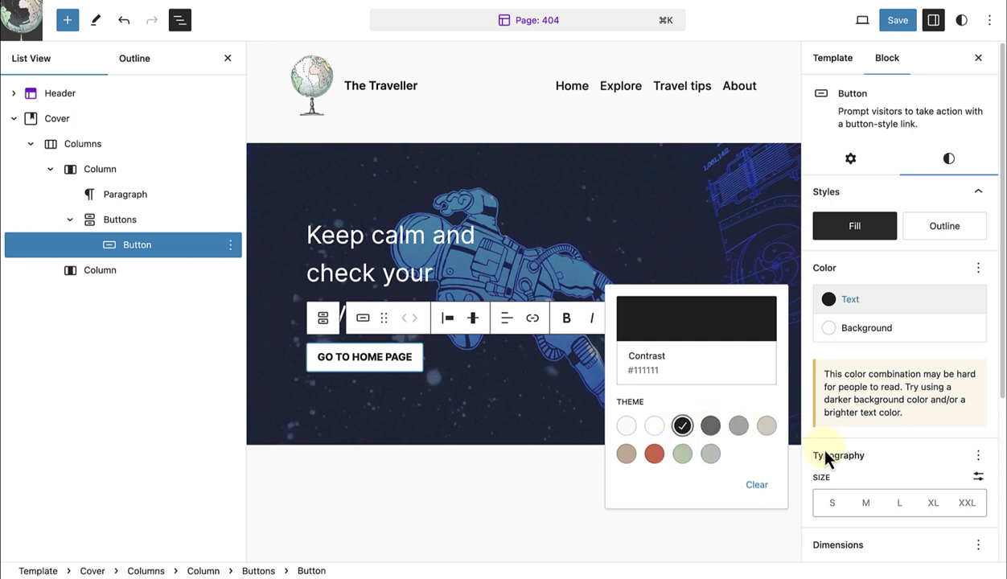
left_click(899, 503)
left_click(871, 505)
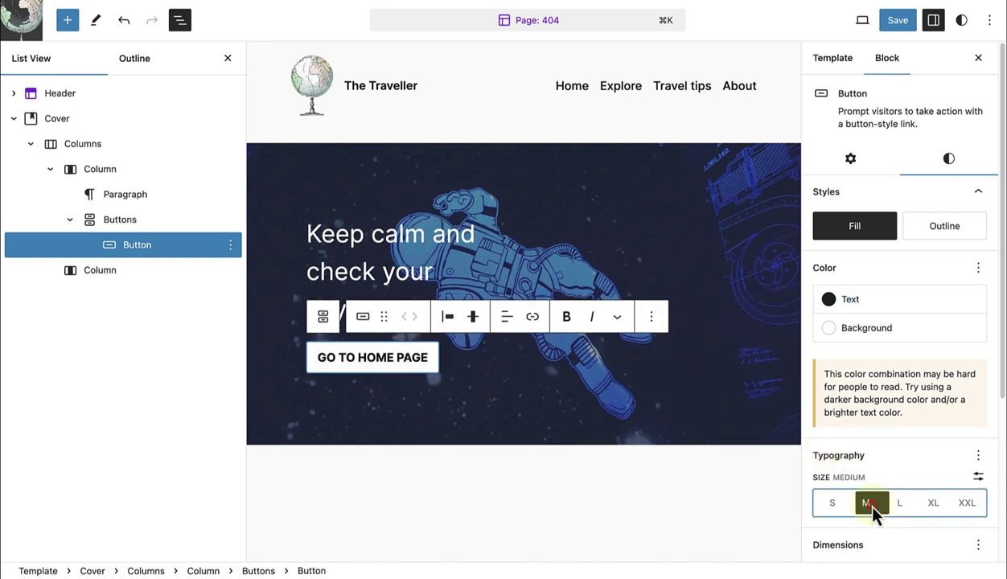
left_click(834, 506)
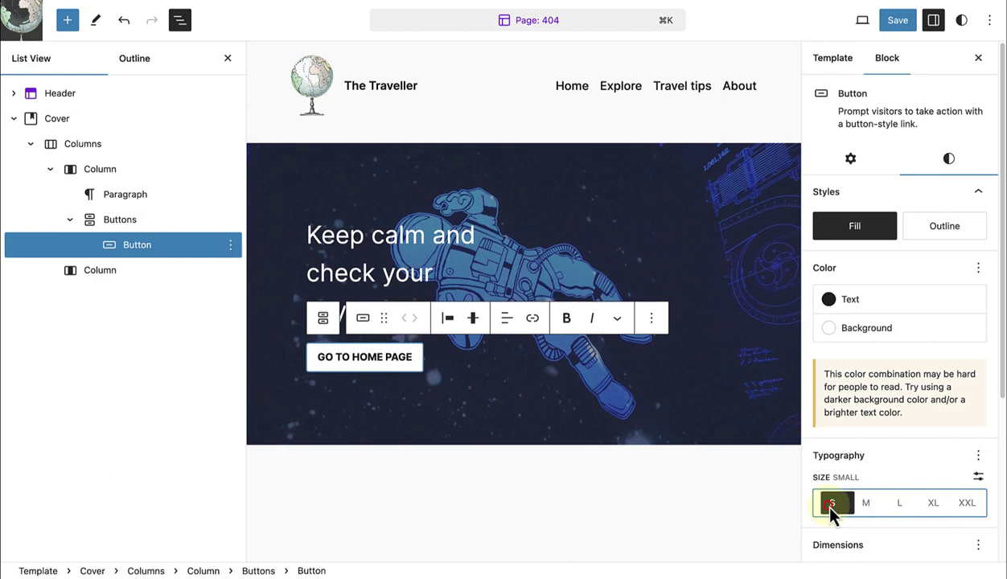
left_click(859, 505)
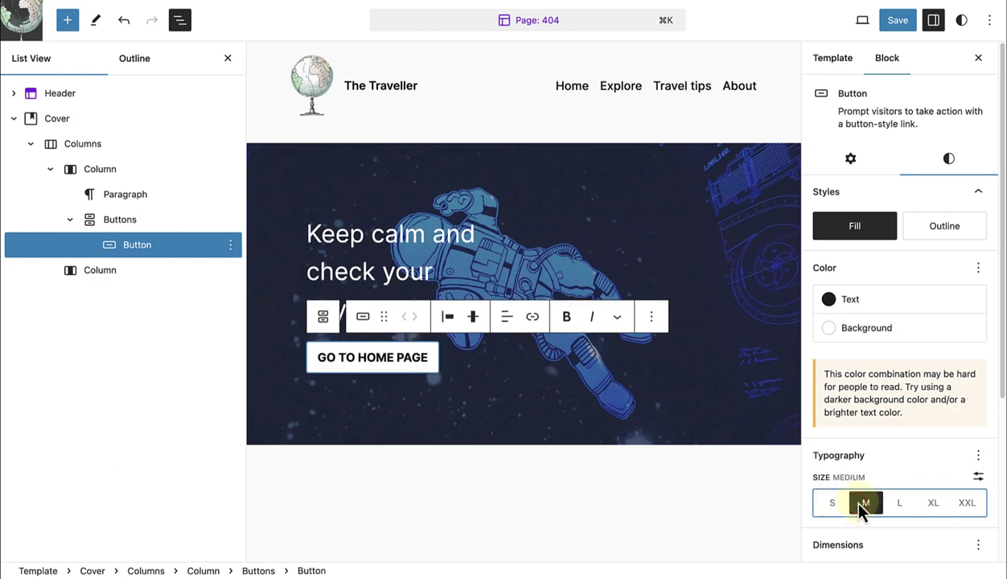
Step: Make the Cover block full height and align its content to the bottom left
left_click(545, 394)
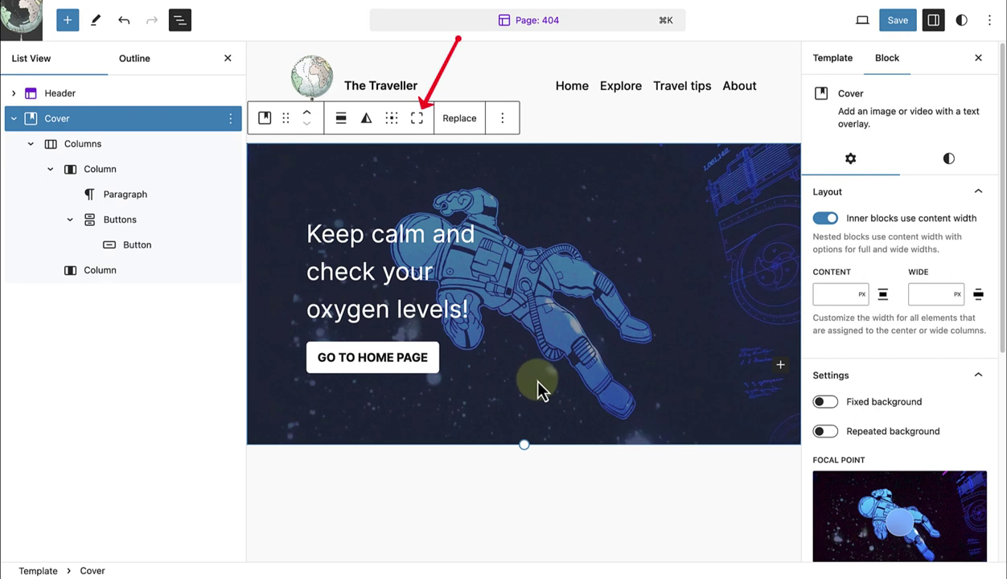
left_click(418, 120)
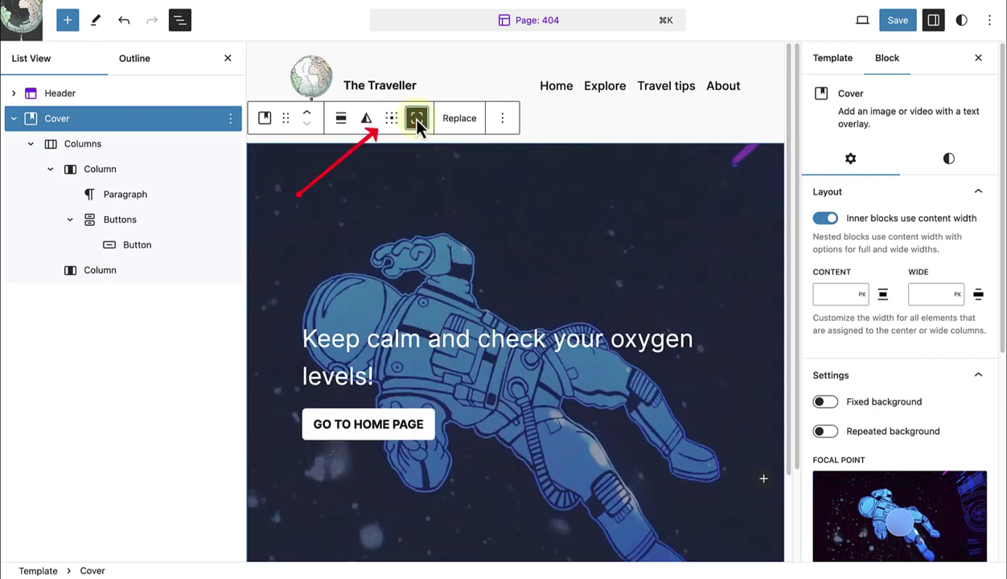
left_click(390, 119)
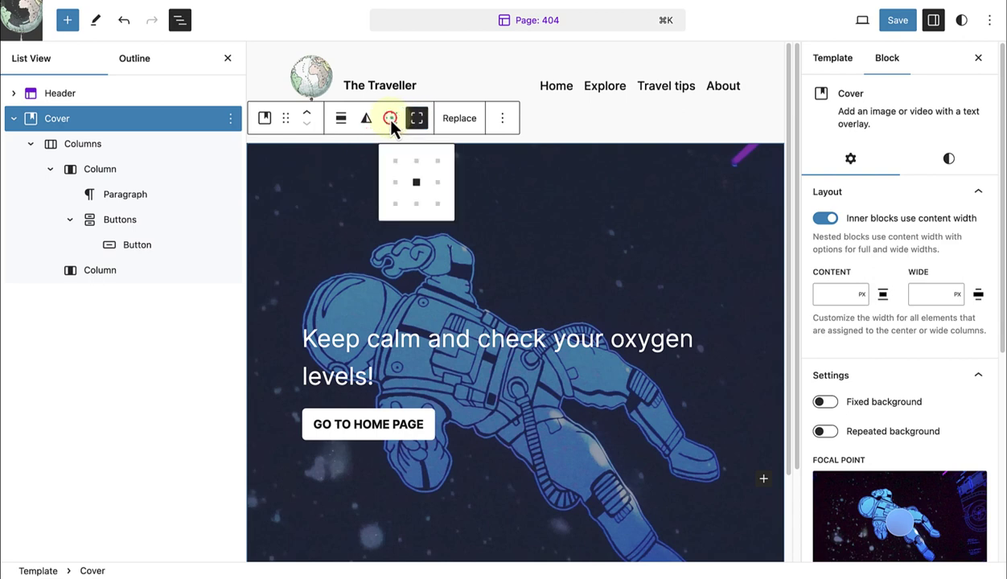
left_click(395, 204)
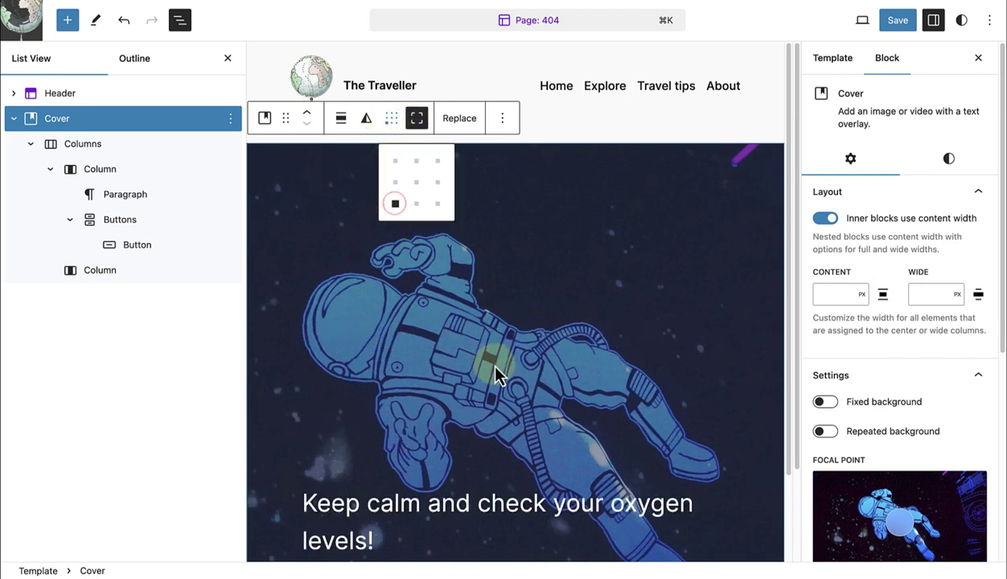
scroll(484, 358, "down", 2)
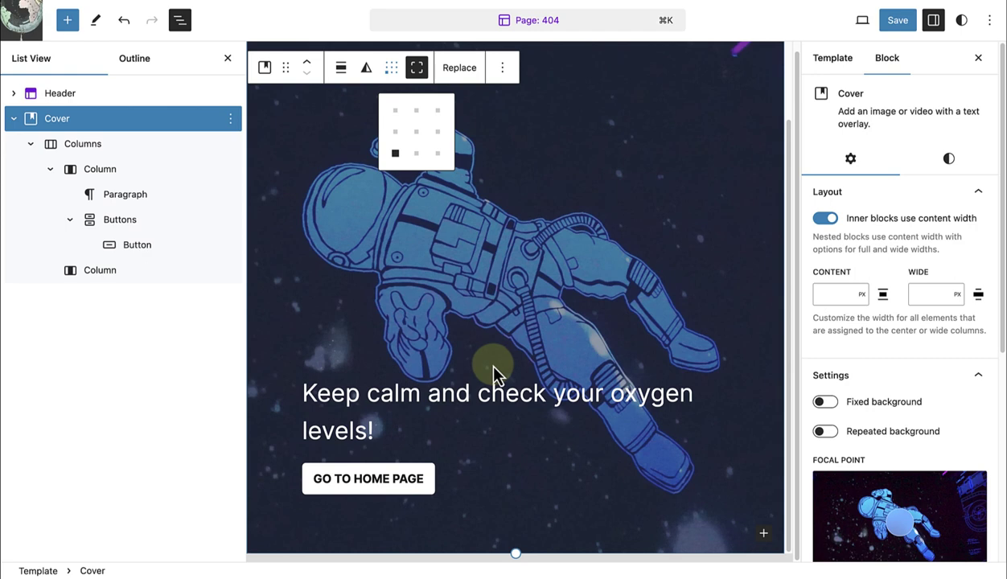
Step: Set the Cover block's vertical padding to 5 and its horizontal padding to 3
left_click(950, 160)
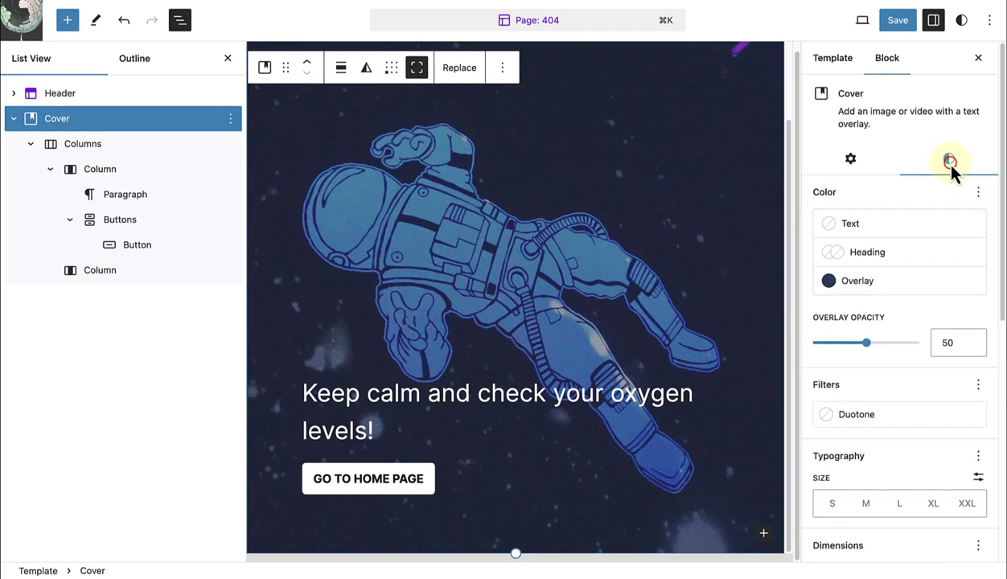
left_click_drag(1003, 187, 997, 342)
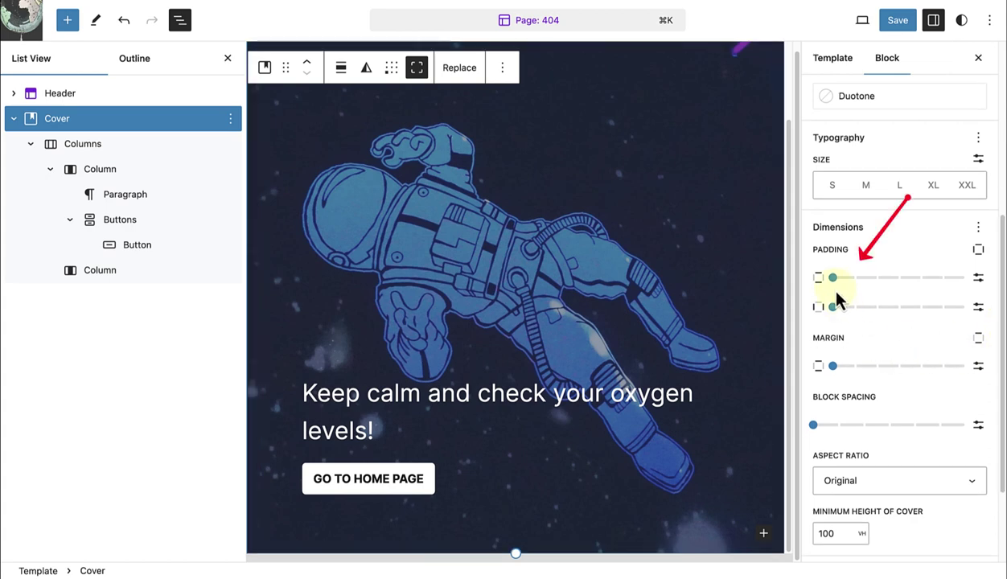
left_click_drag(833, 278, 937, 286)
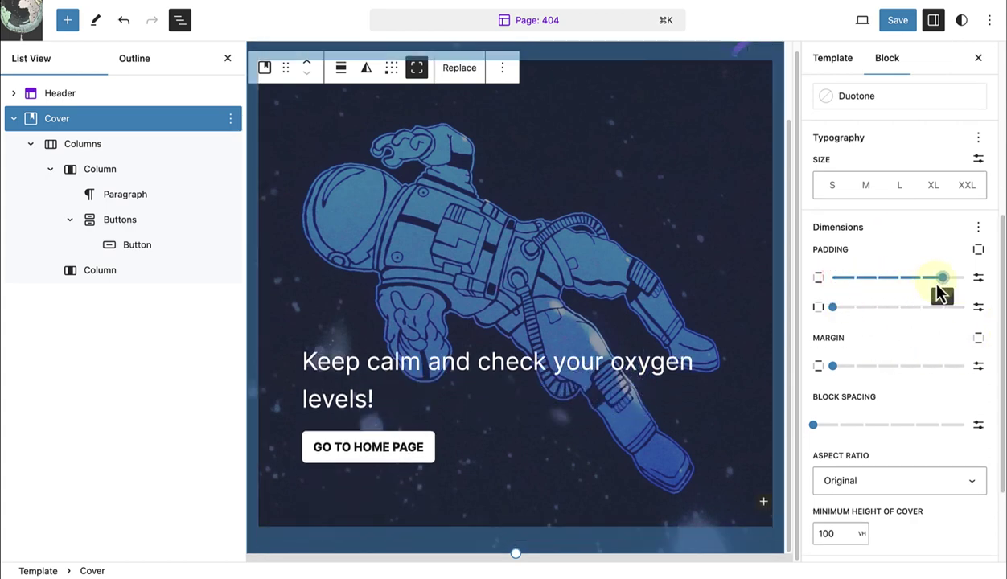
left_click_drag(837, 313, 896, 315)
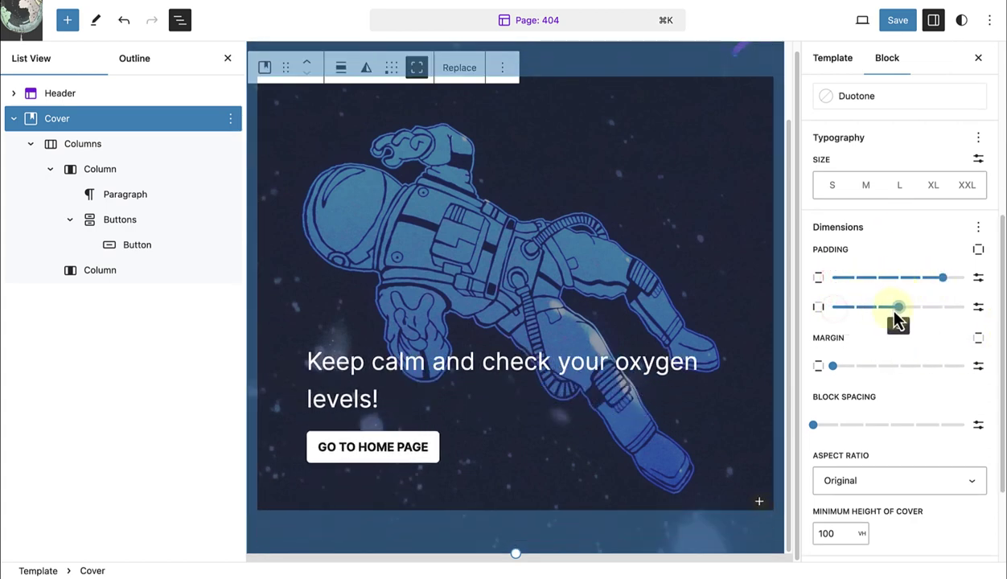
scroll(894, 314, "down", 3)
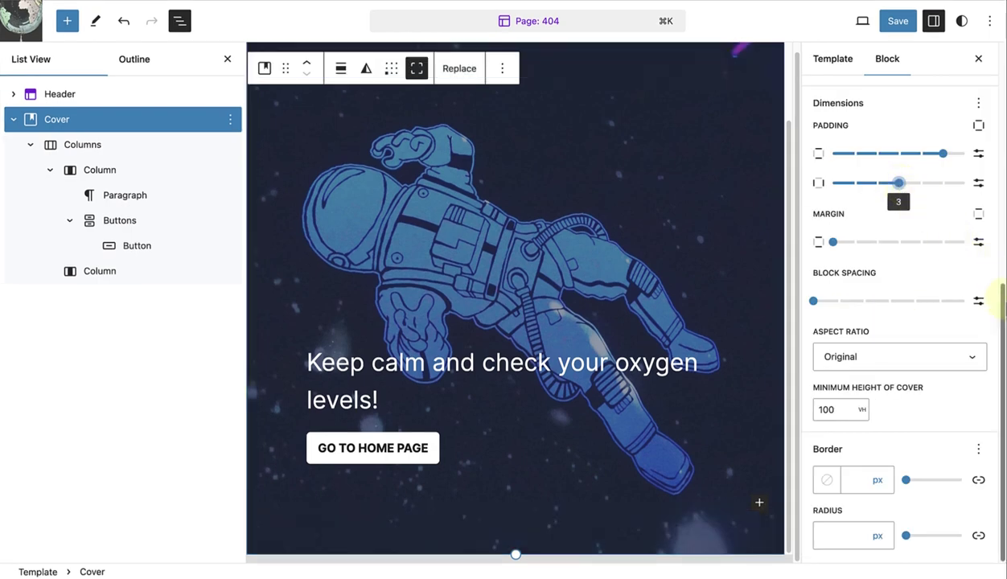
Step: Set the Cover's overlay opacity to 30 and move its image focal point to 30% left and 32% top
left_click_drag(1001, 296, 992, 65)
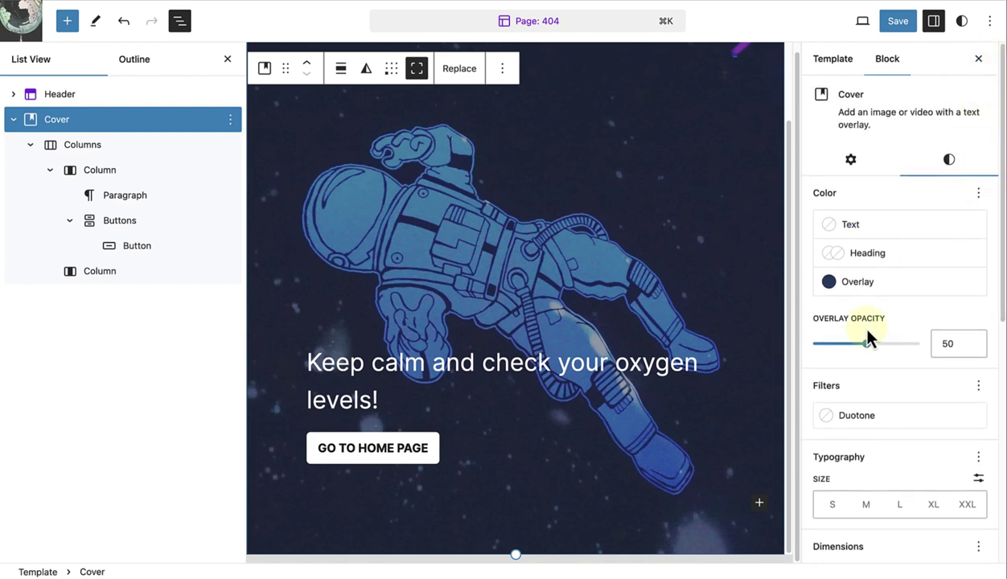
left_click_drag(860, 351, 847, 352)
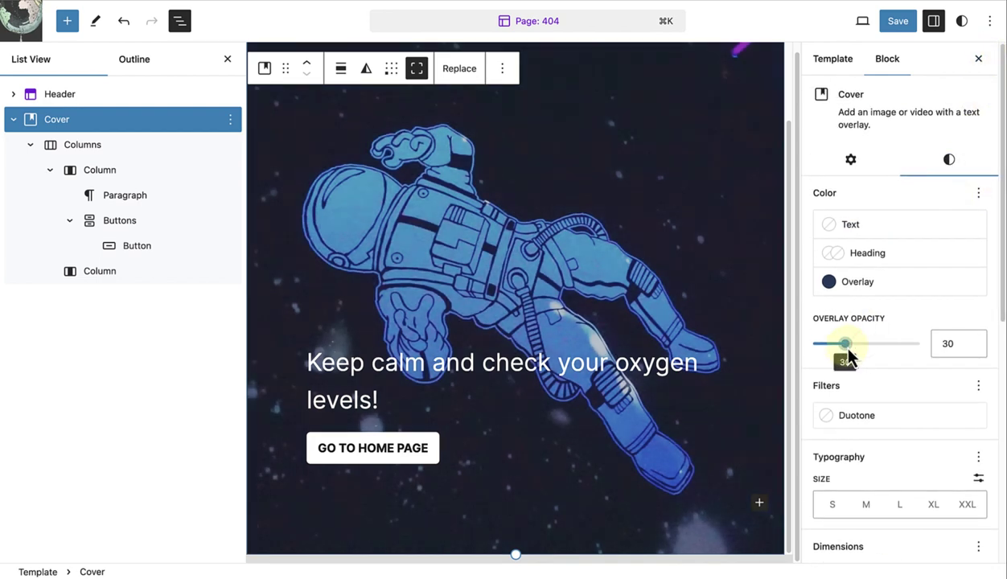
left_click(849, 163)
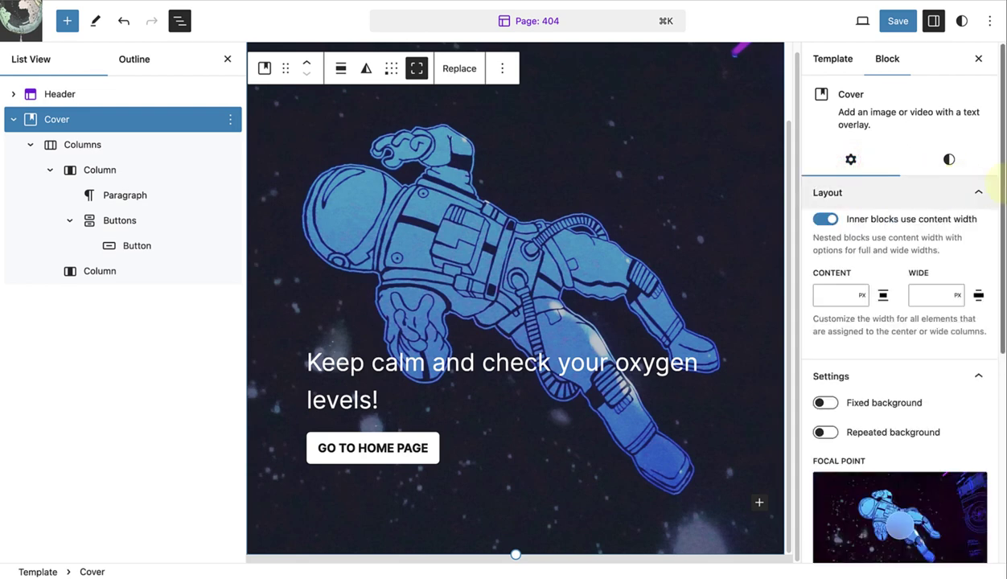
left_click_drag(1005, 190, 1002, 381)
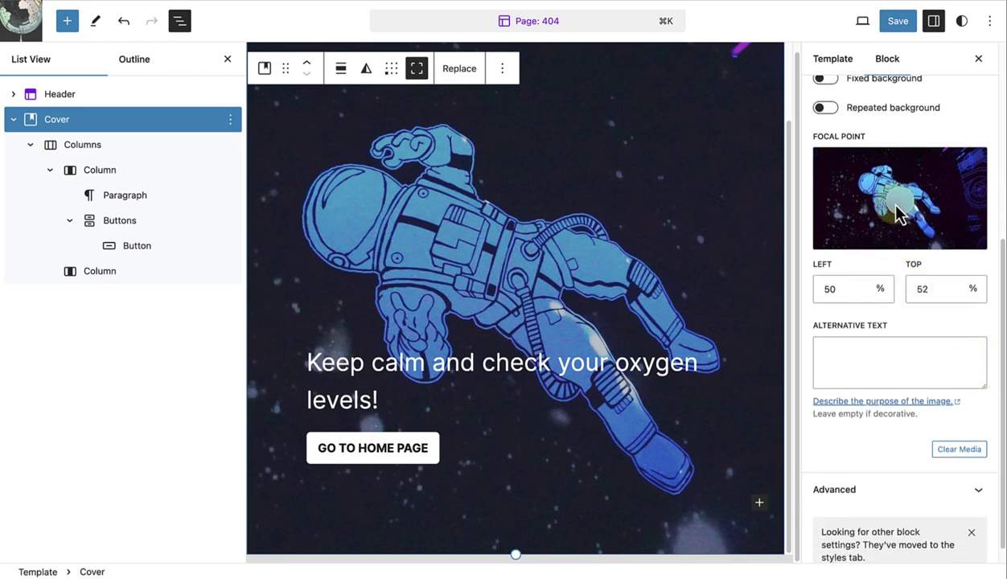
left_click_drag(899, 203, 870, 186)
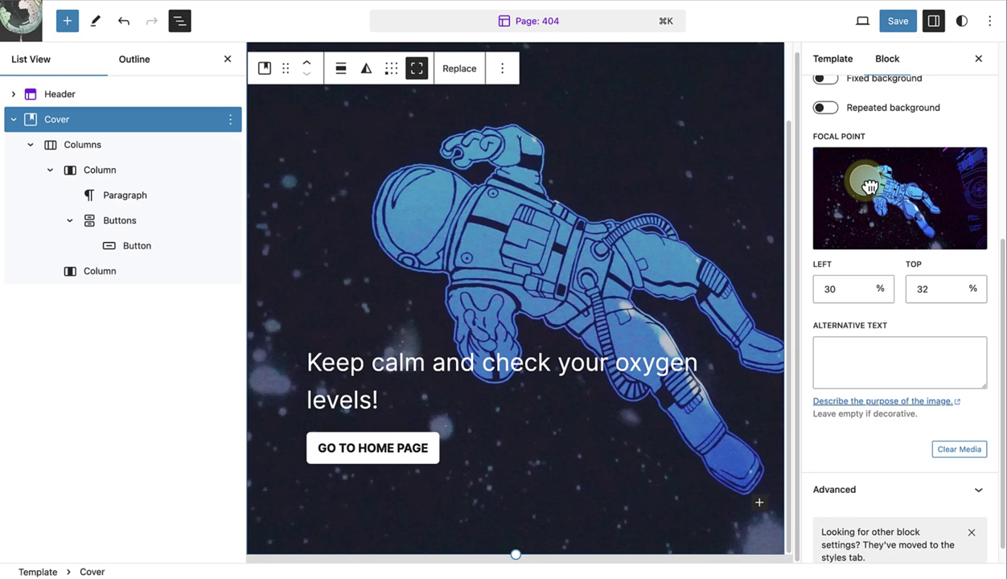
Step: Save the 404 template, then close the List View and the block settings
left_click(896, 30)
left_click(872, 28)
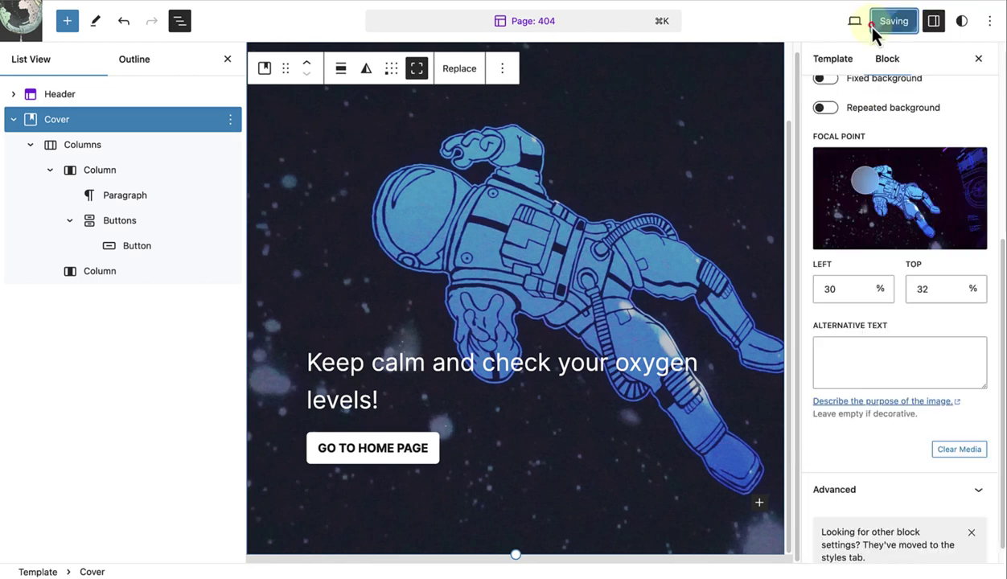
left_click(228, 59)
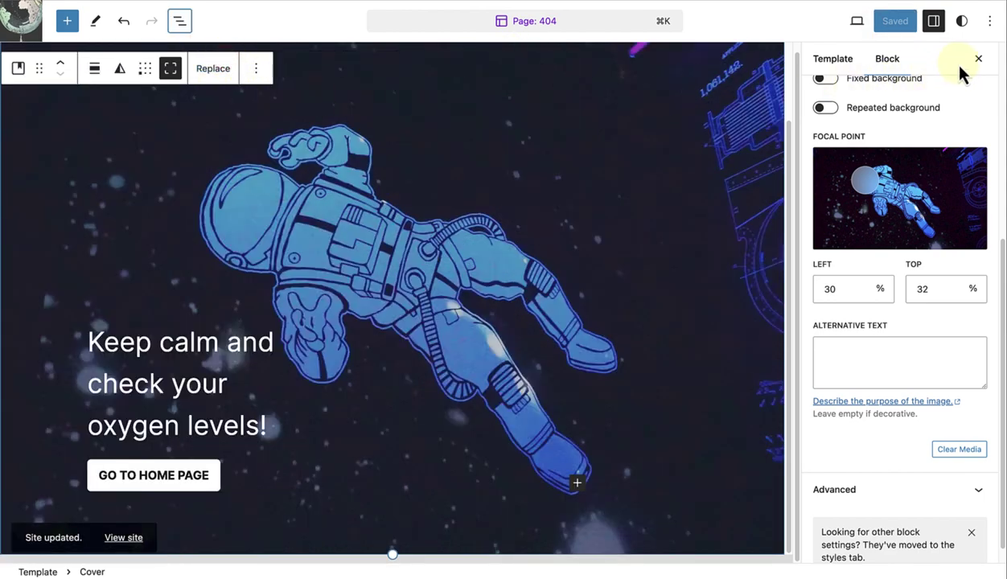
left_click(979, 62)
Step: Check the finished 404 layout at desktop size and in the Mobile preview
scroll(891, 258, "up", 2)
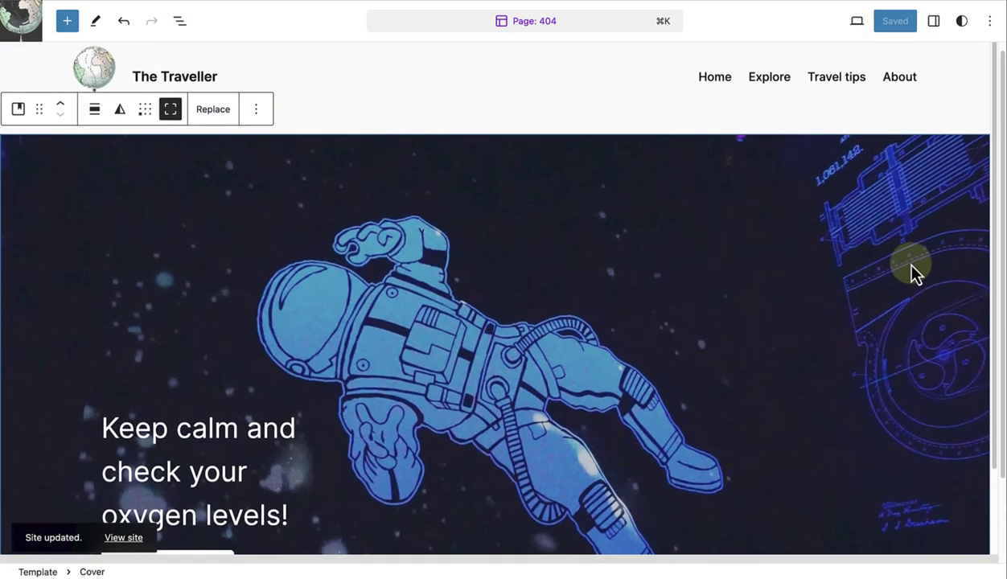
scroll(909, 266, "down", 3)
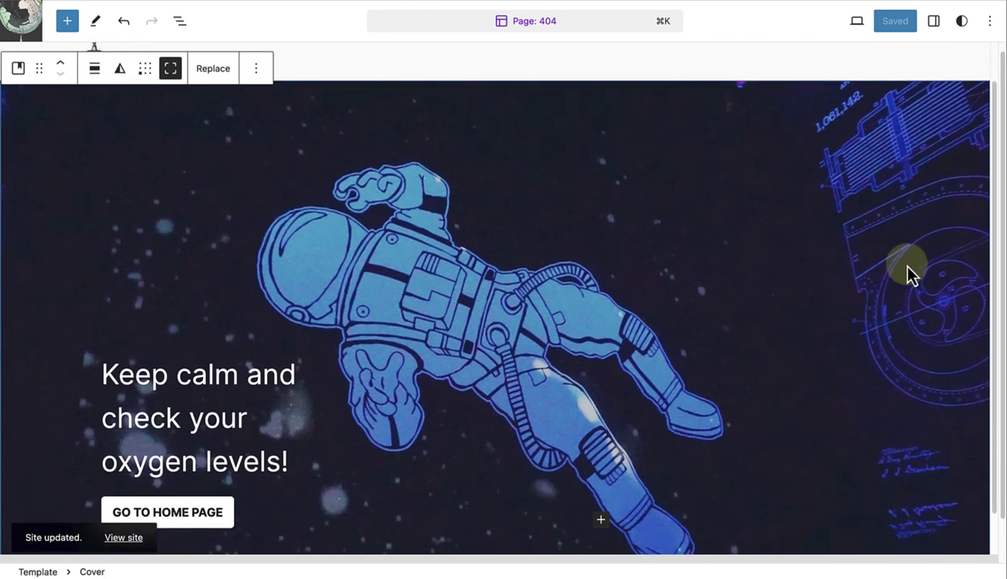
scroll(907, 267, "up", 3)
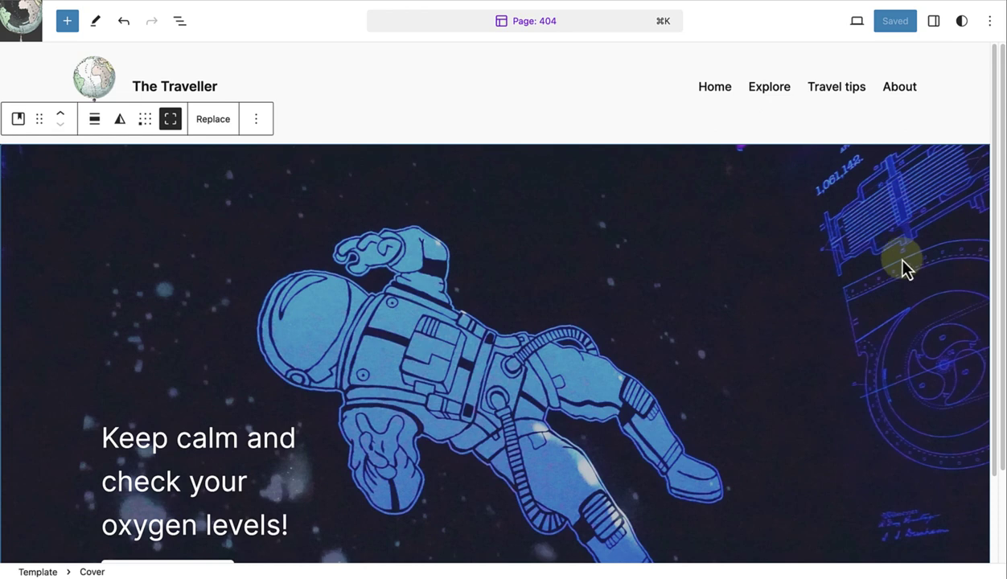
left_click(857, 23)
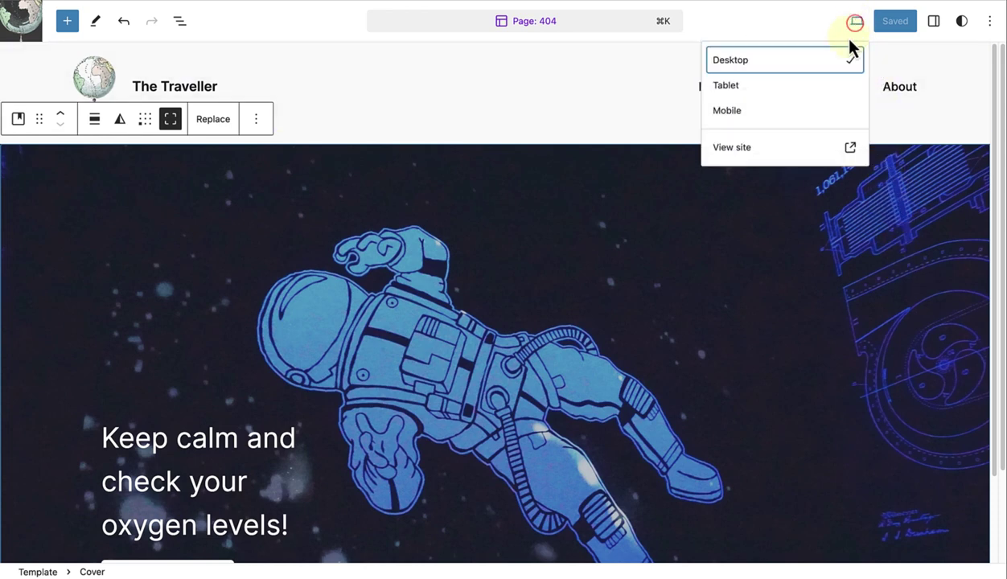
left_click(827, 113)
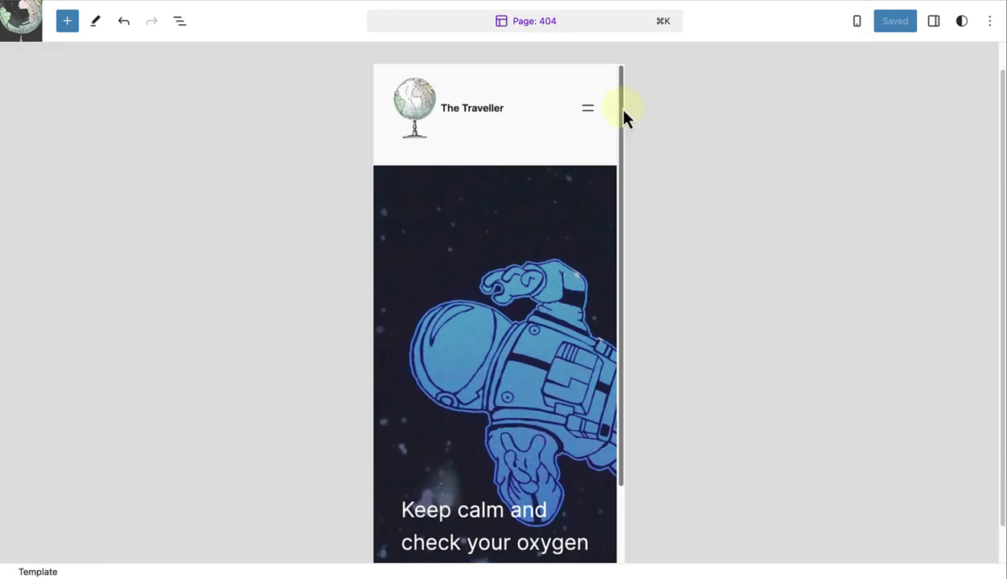
left_click_drag(623, 110, 618, 241)
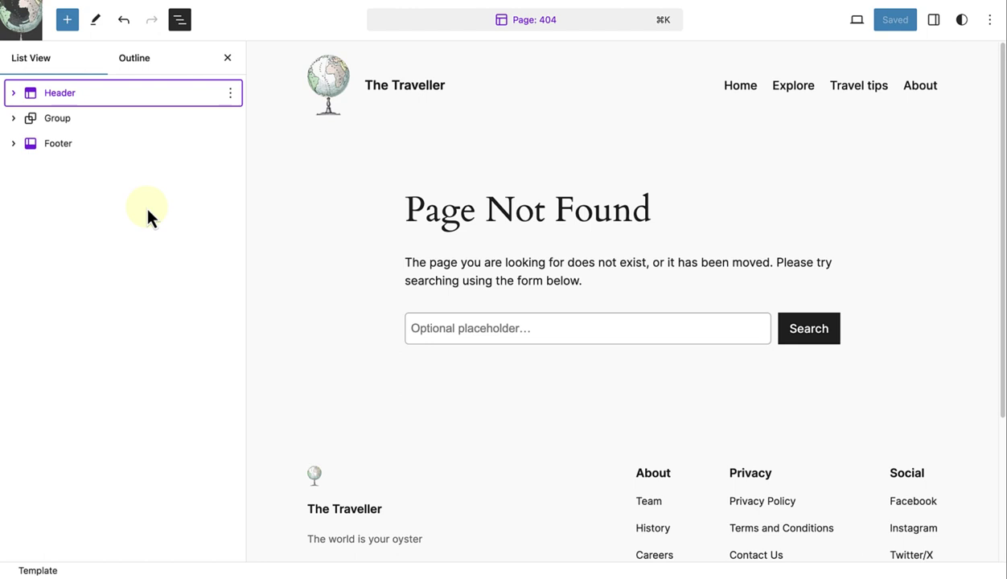
Step: Delete the Header, Group and Footer blocks from the default 404 template
left_click(165, 93)
left_click(129, 142, "shift")
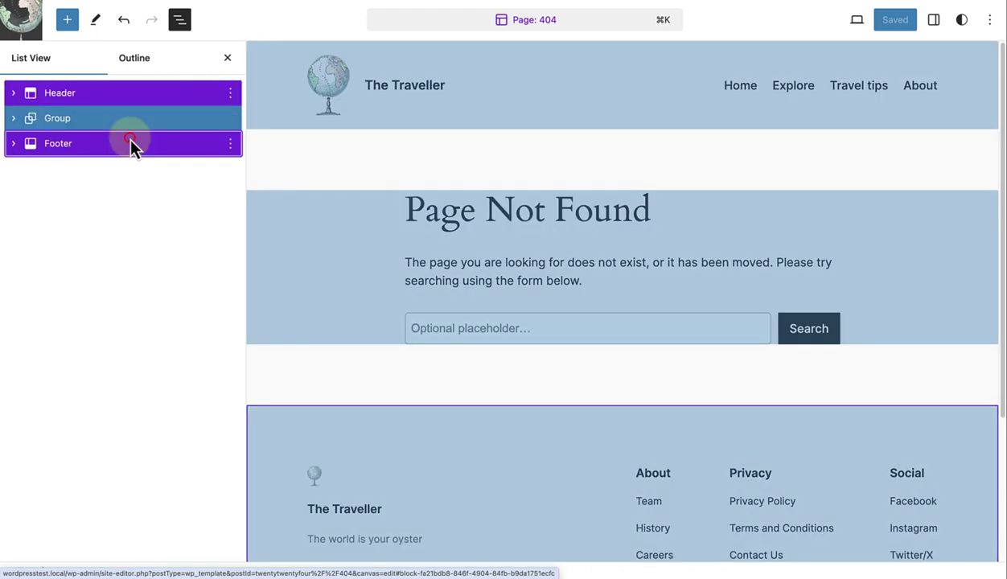
left_click(230, 93)
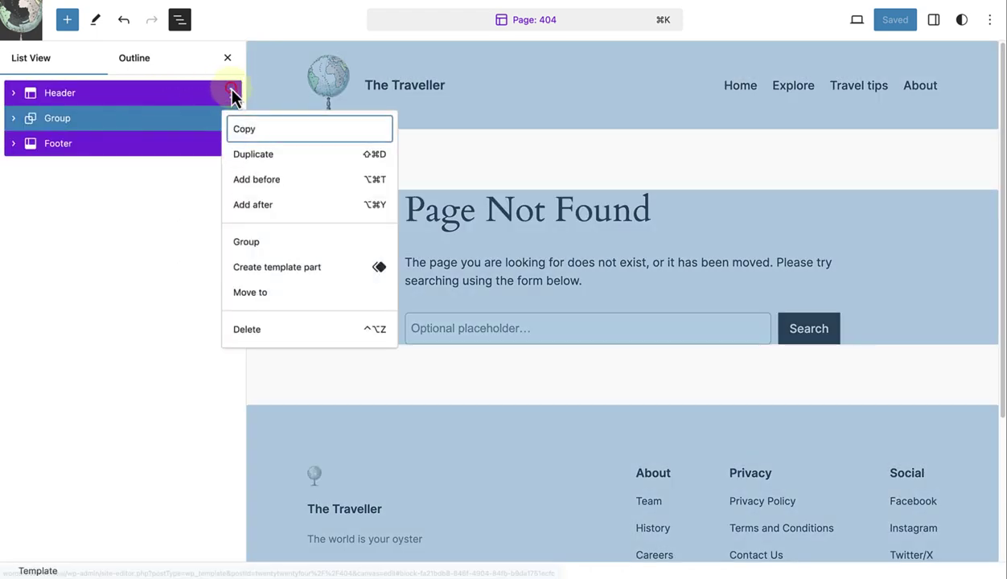
left_click(249, 328)
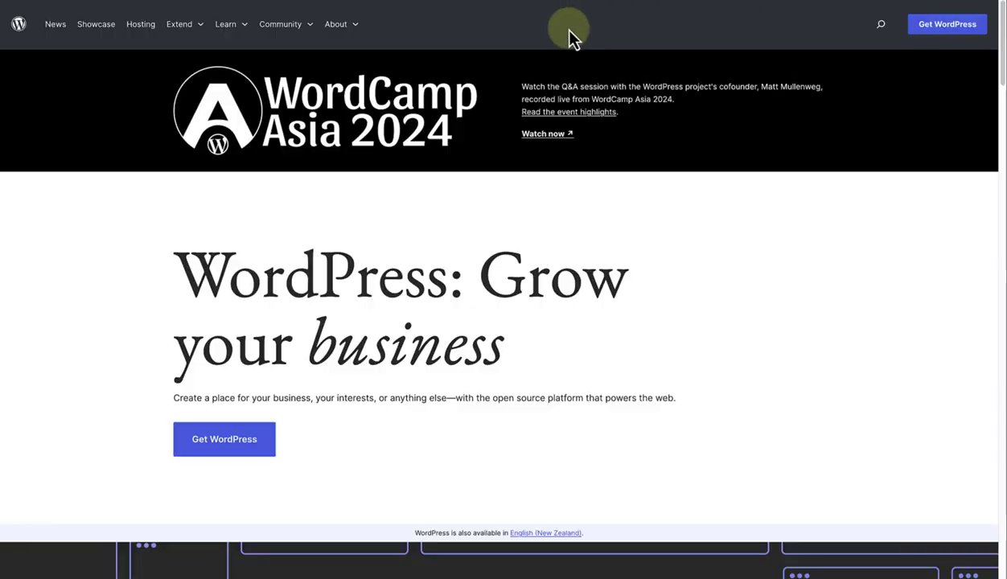
Step: Open the Patterns directory on WordPress.org and search it for "404"
left_click(179, 25)
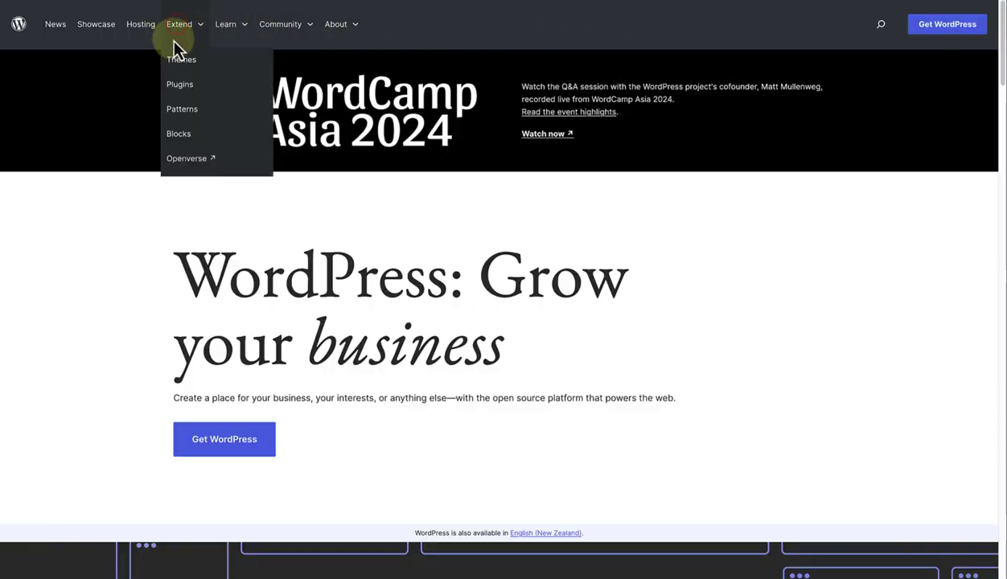
left_click(178, 110)
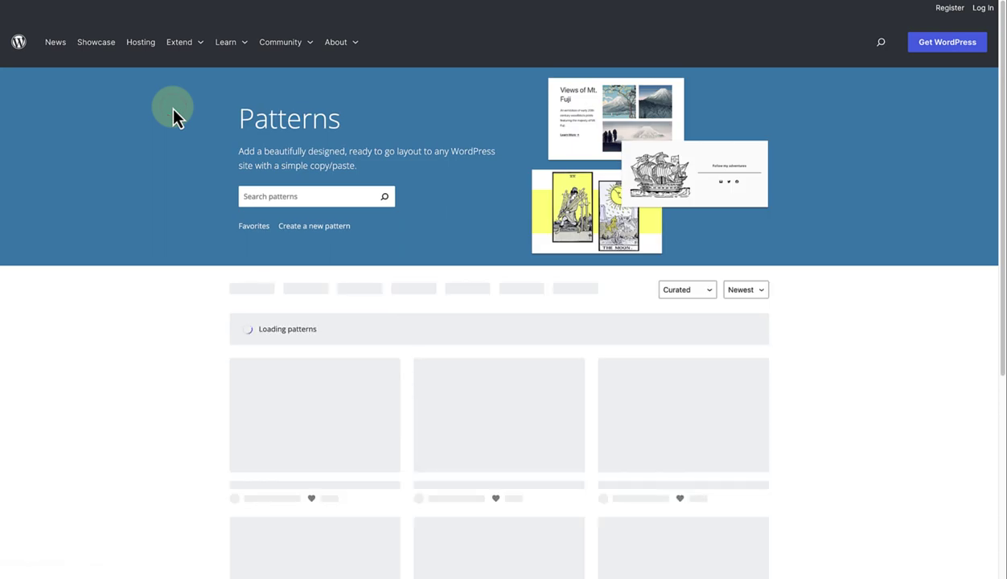
left_click(254, 204)
type("404")
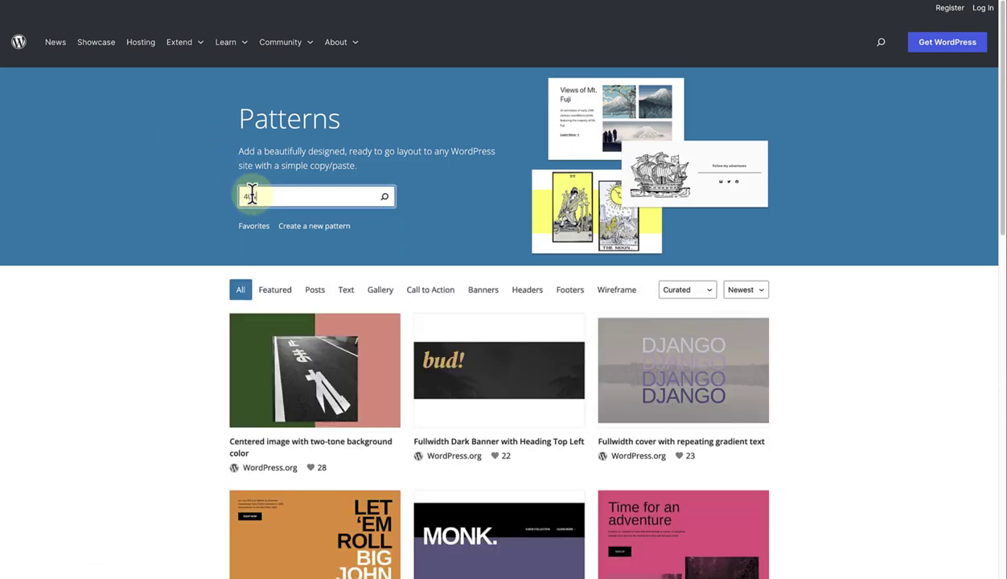
key("Return")
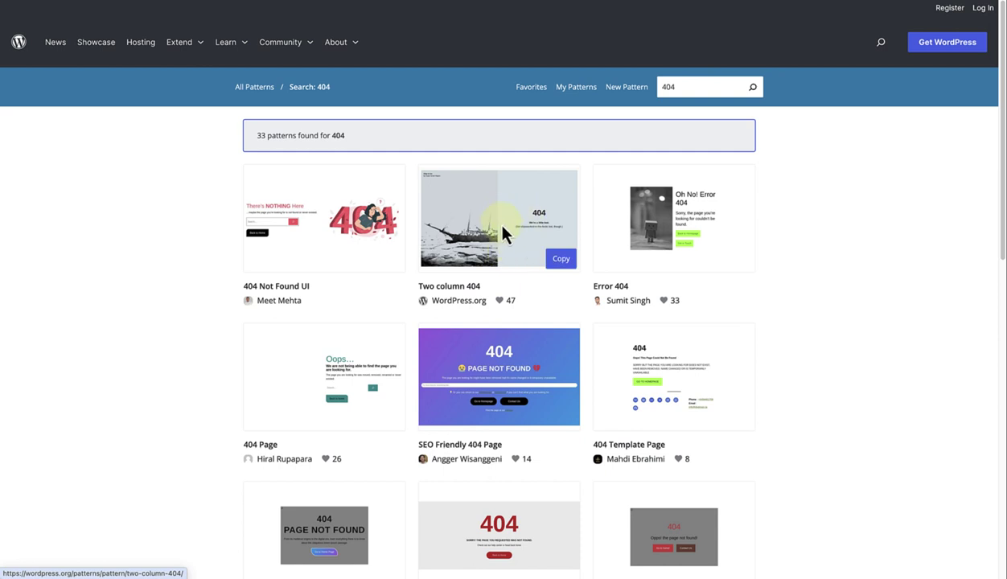
Step: Copy the "Two column 404" pattern, paste it into the empty 404 template in the site editor, and view the page on the site
left_click(563, 257)
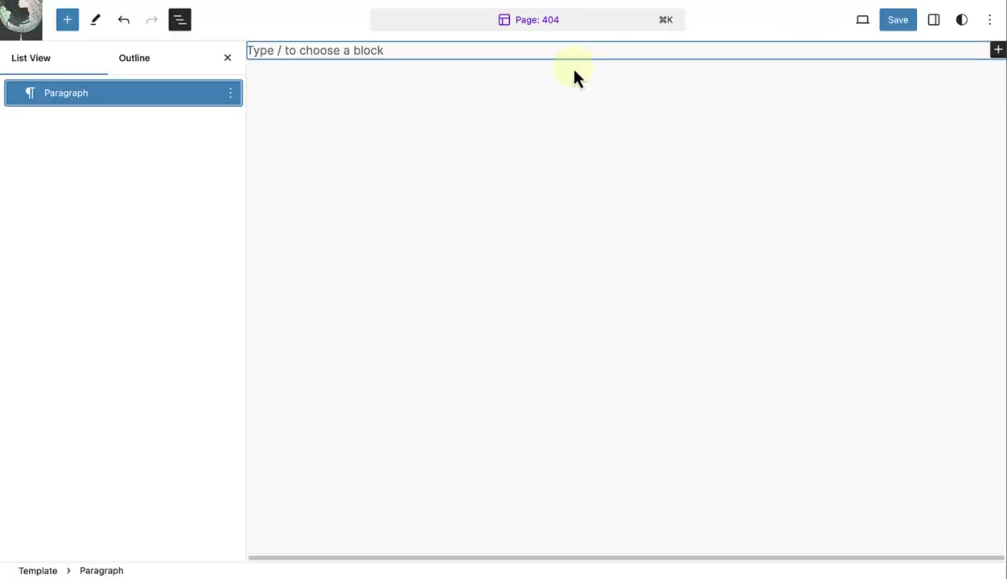
key("super+v")
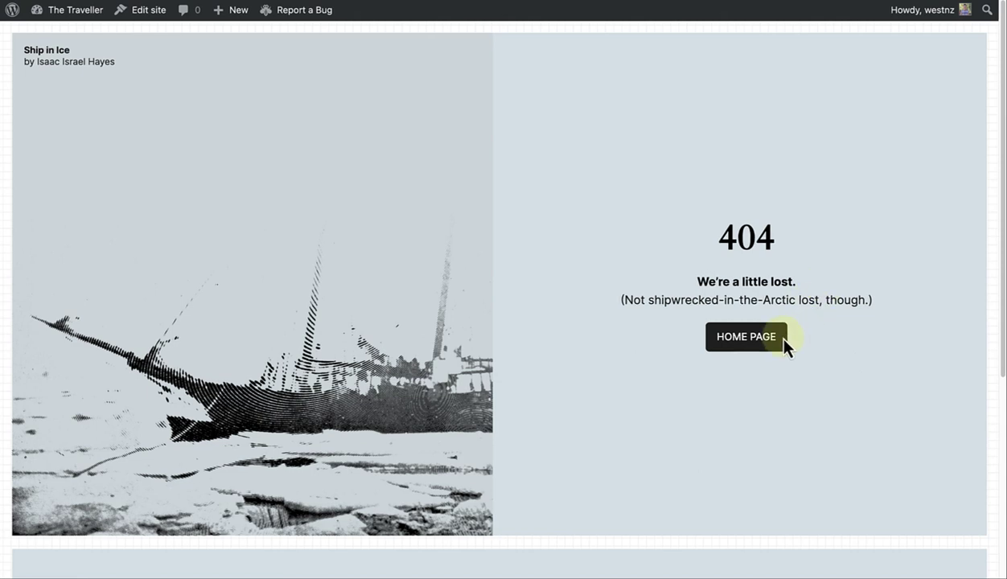
scroll(860, 344, "down", 4)
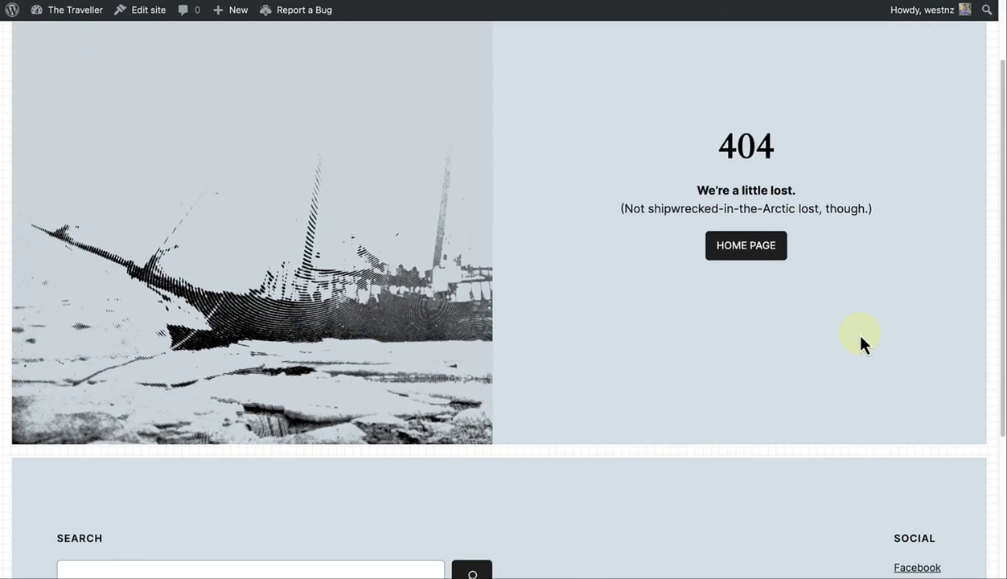